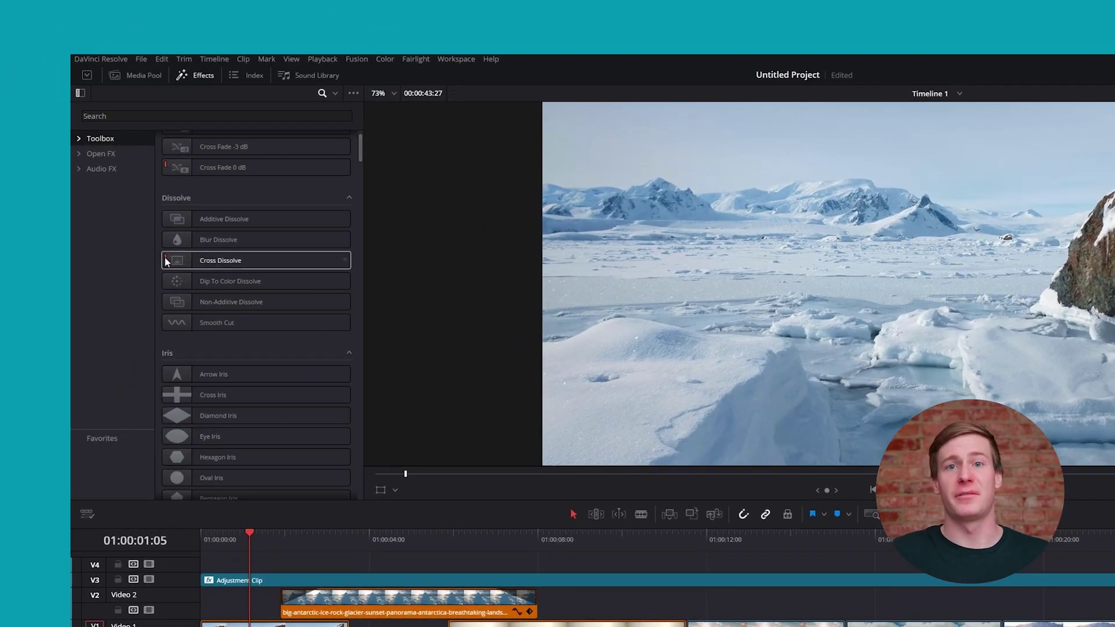
- Place a Text title from Toolbox > Titles on a new video track above the Arctic clips
scroll(224, 274, "up", 2)
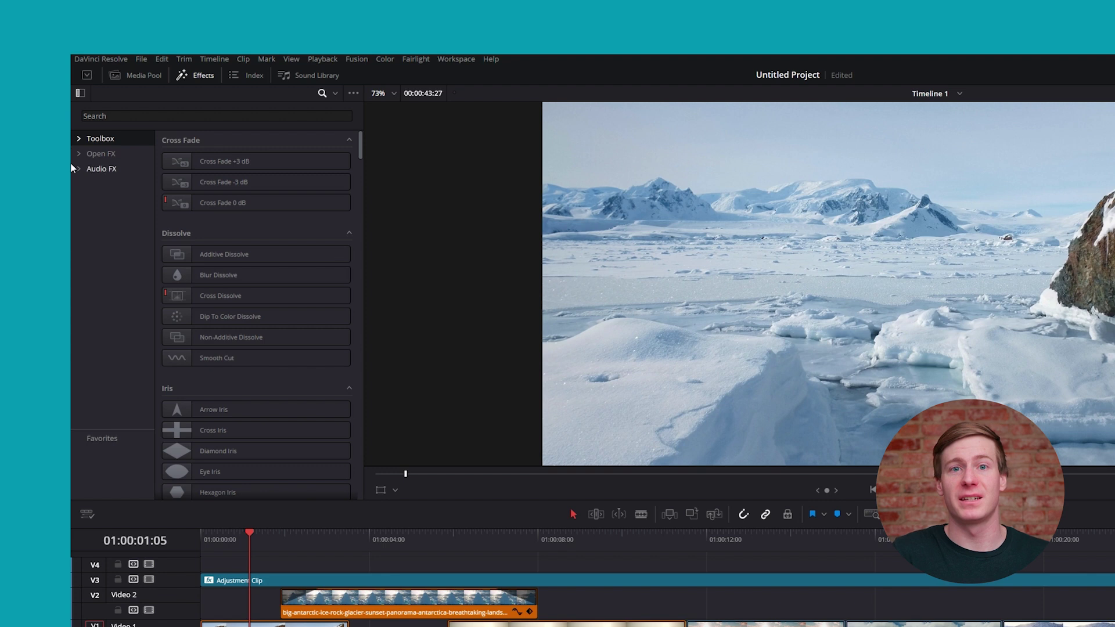
left_click(80, 140)
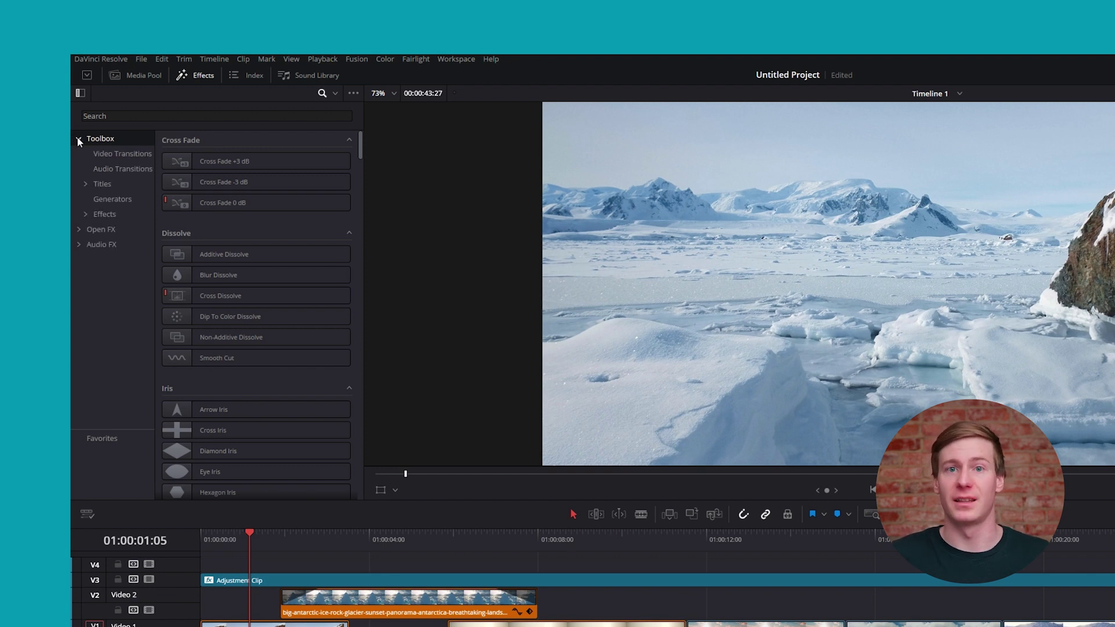
left_click(88, 189)
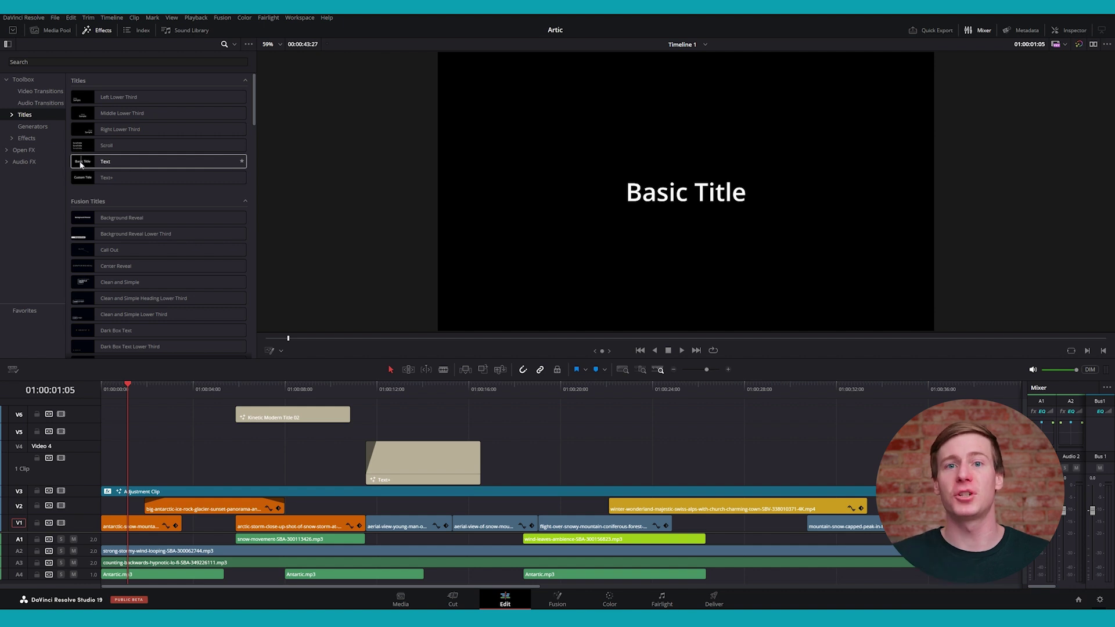
scroll(80, 165, "down", 10)
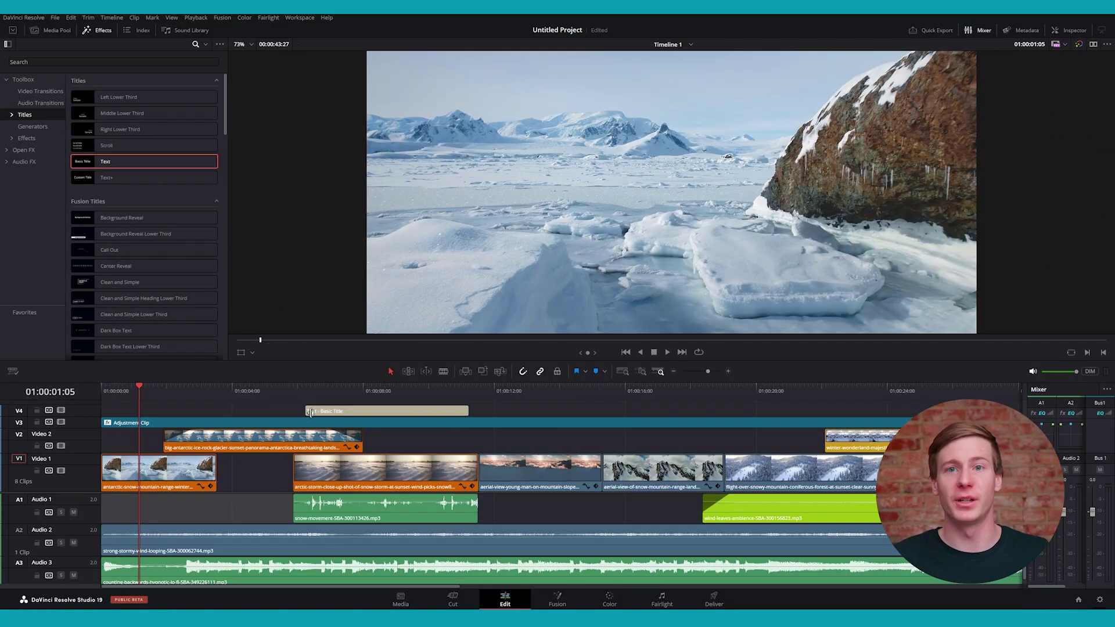
- Preview the Basic Title and shift its clip about 1.5 seconds later over the snowy close-up
left_click(314, 396)
key("space")
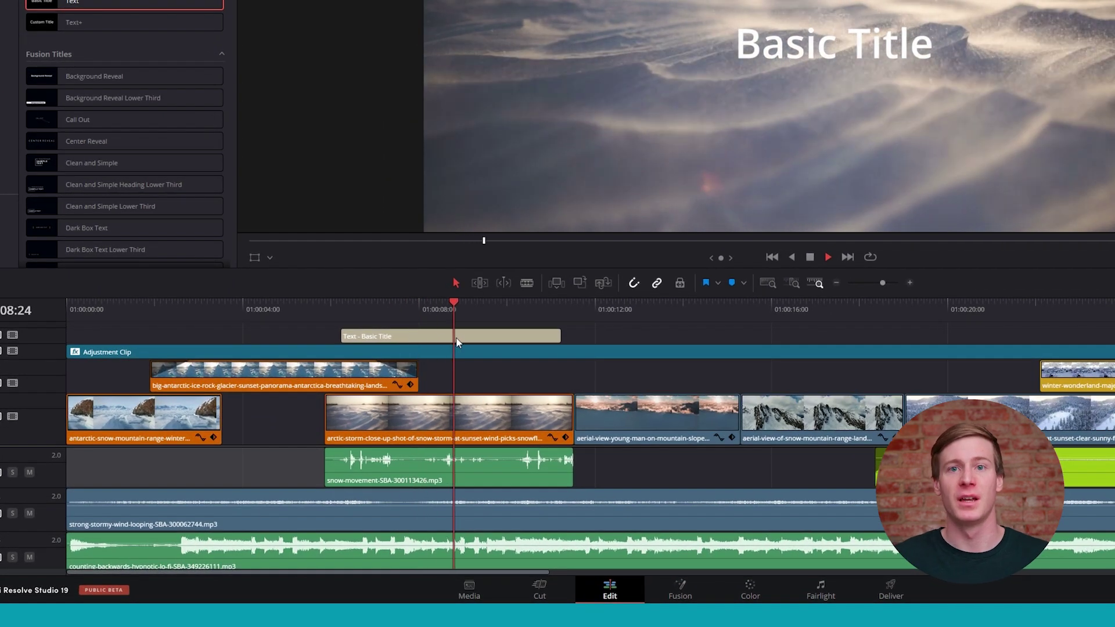
key("space")
mouse_move(425, 337)
left_mouse_down()
mouse_move(482, 336)
mouse_move(388, 336)
mouse_move(420, 337)
left_mouse_up()
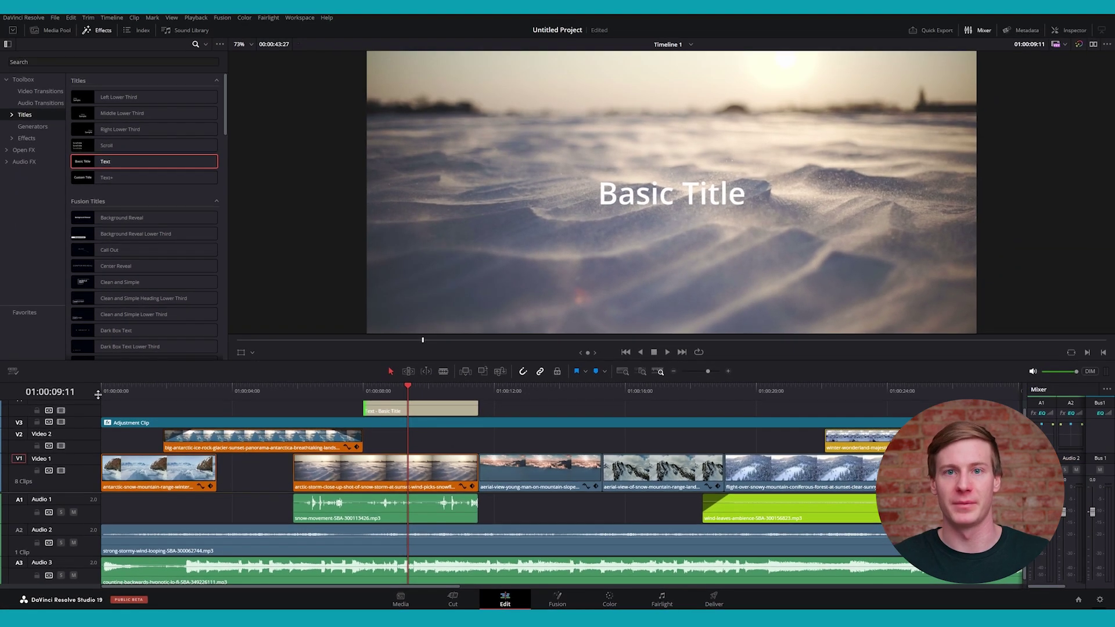
- Replace the title's 'Basic Title' text with 'The Ice Age' in the Inspector
scroll(213, 420, "up", 1)
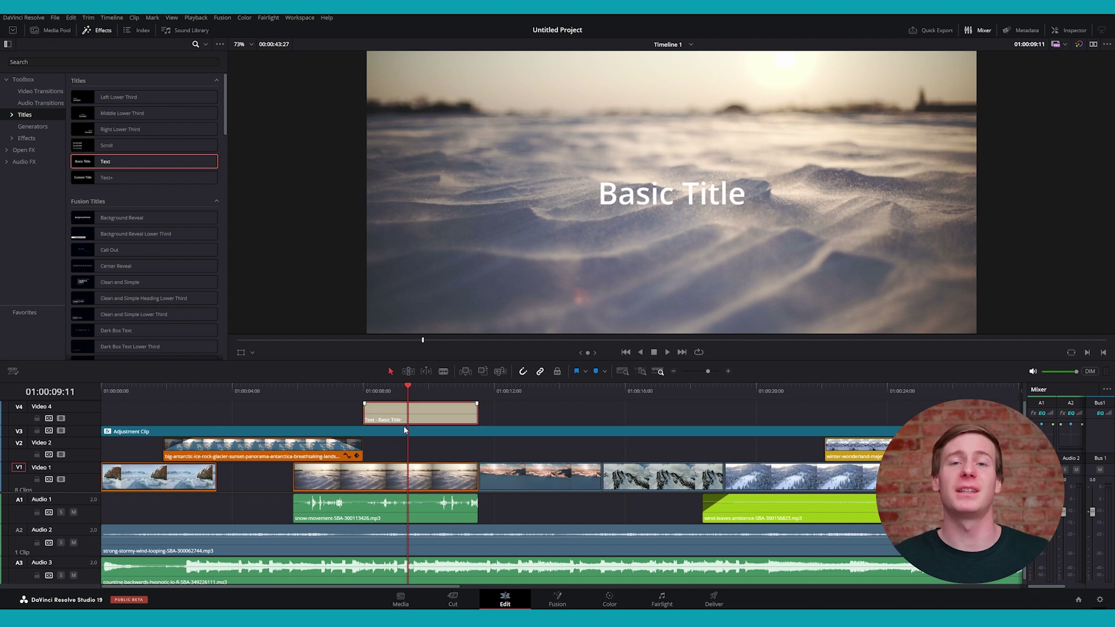
left_click(1076, 29)
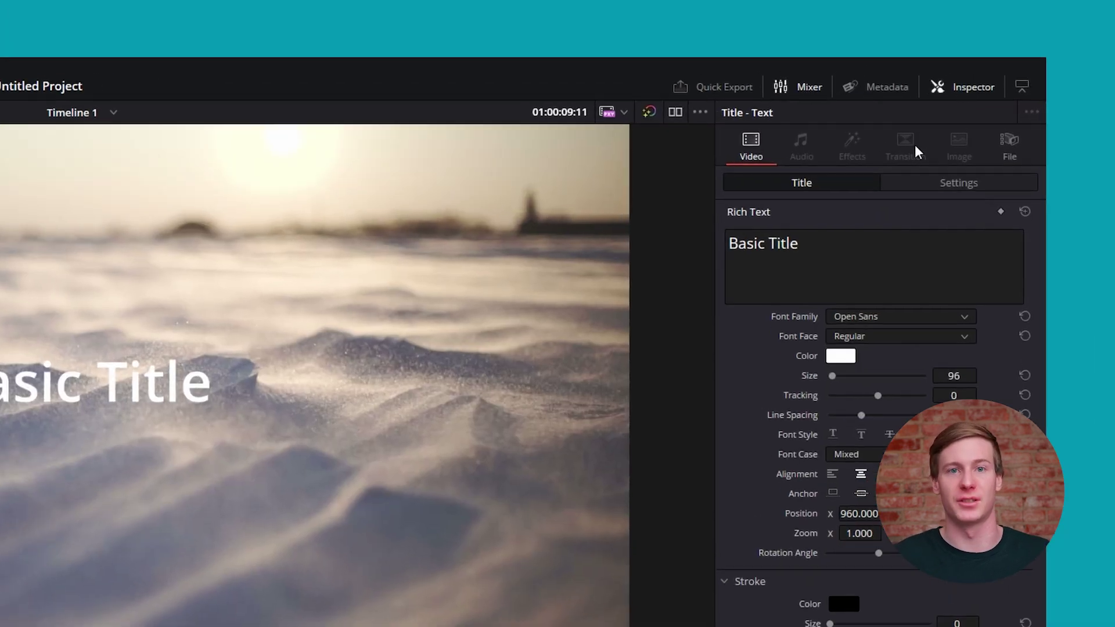
left_click(850, 266)
key("ctrl+a")
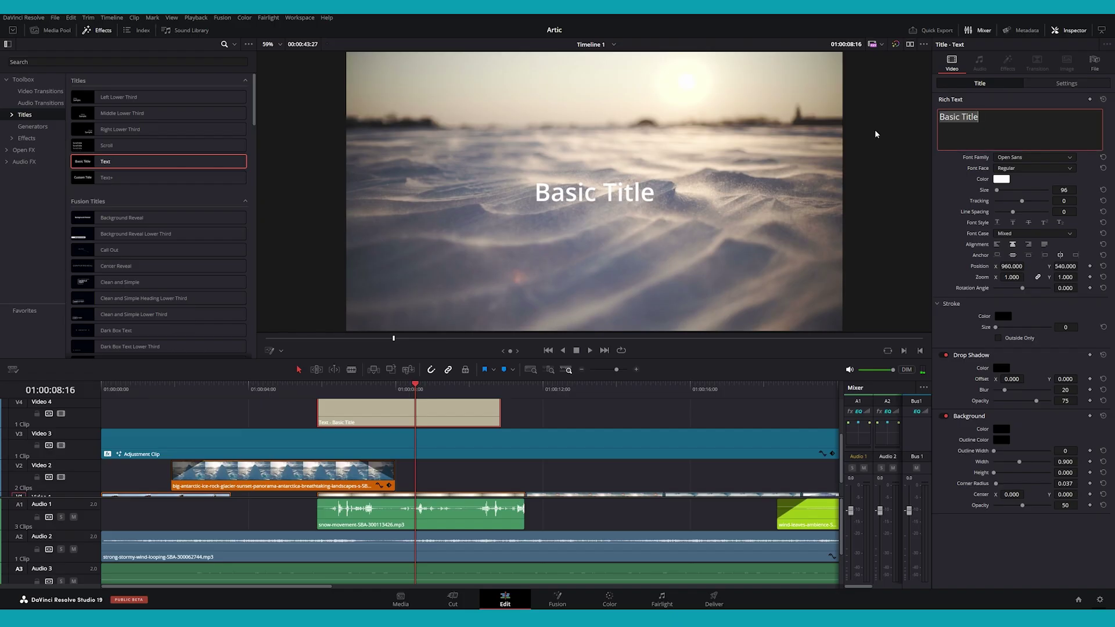
type("The Ice Age")
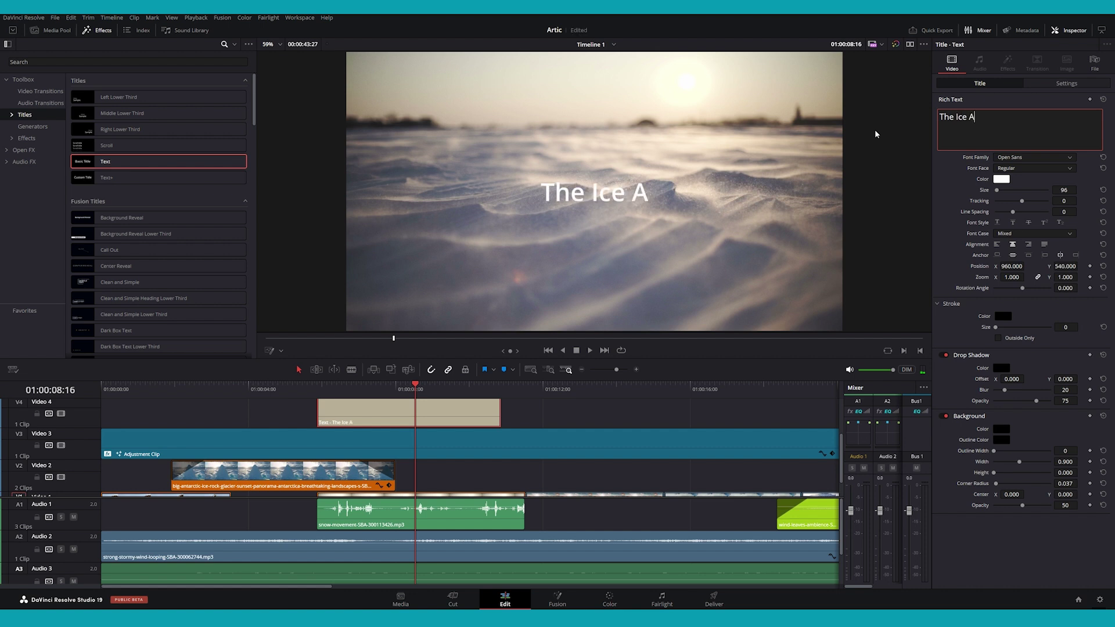
left_click(943, 171)
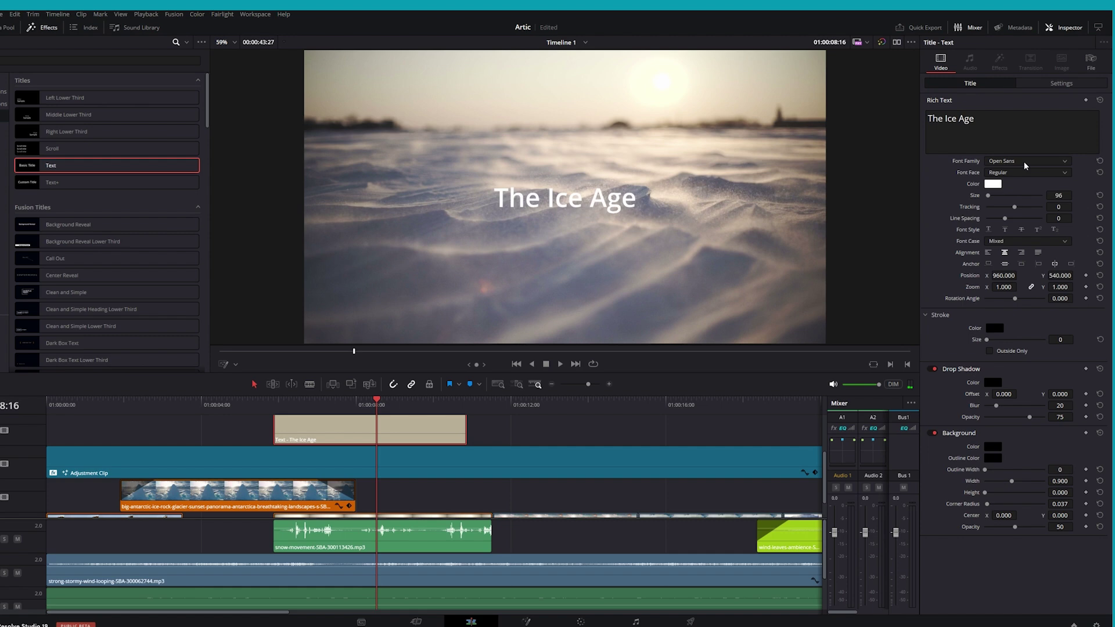
left_click(1033, 157)
- Style the title in red Visage at size 306 with a 6 black stroke and outlined background box
scroll(1033, 159, "down", 10)
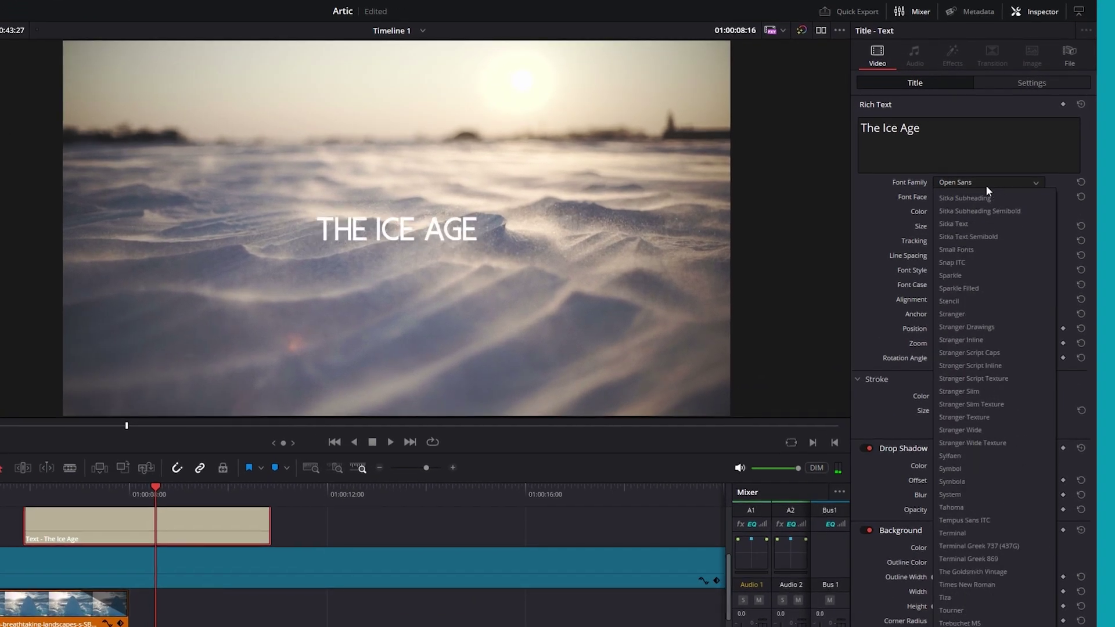
left_click(961, 257)
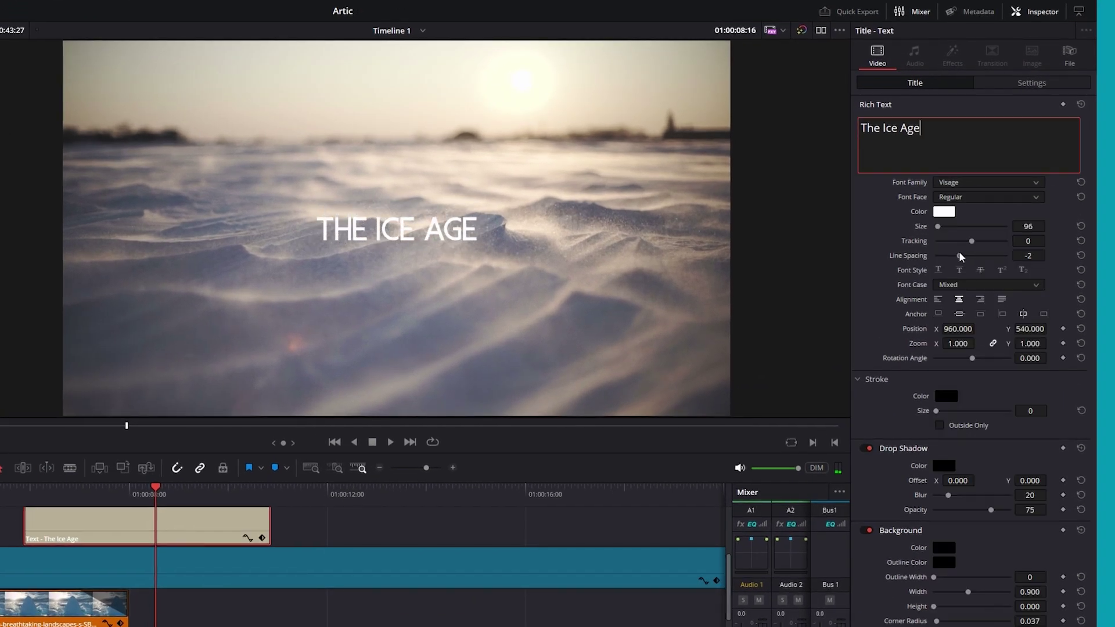
left_click_drag(939, 227, 941, 227)
left_click(943, 212)
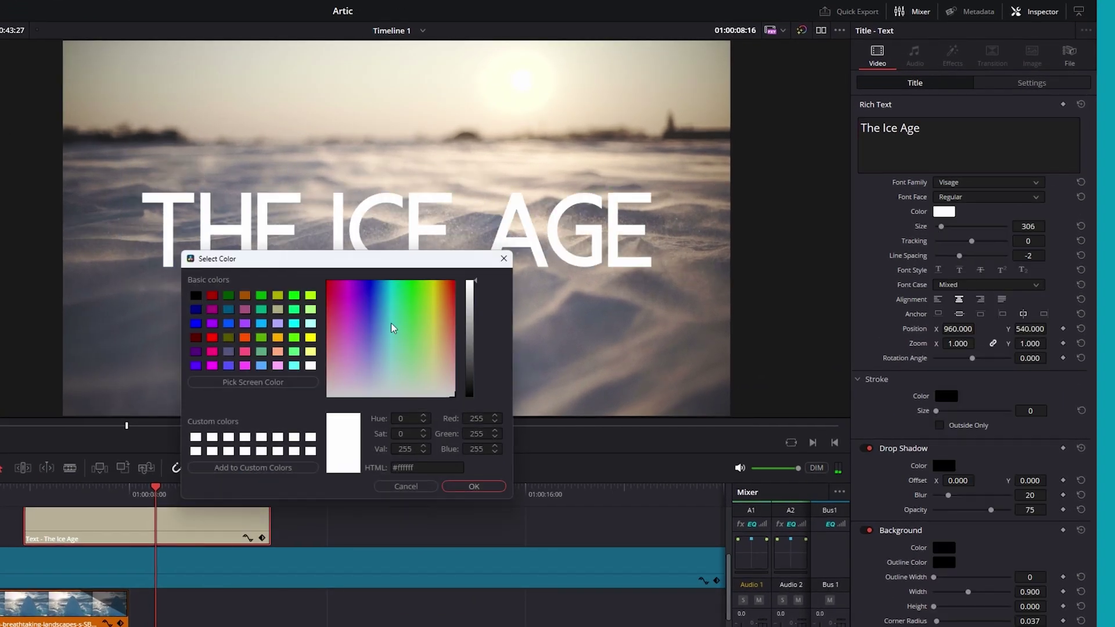
left_click(212, 295)
left_click(474, 486)
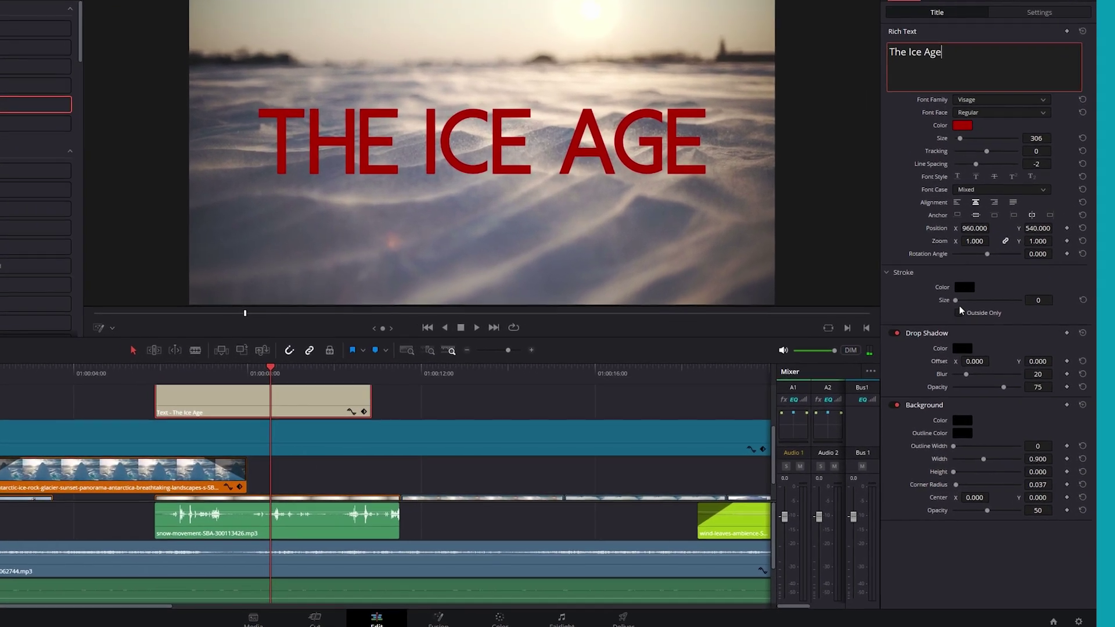
left_click_drag(995, 327, 1014, 327)
left_click_drag(950, 446, 961, 473)
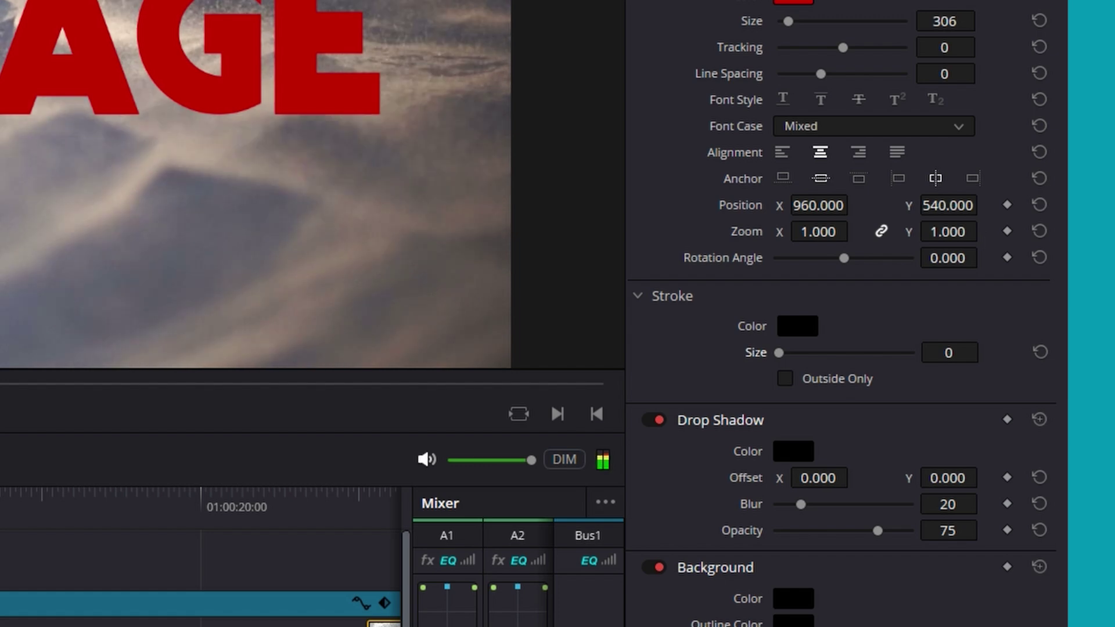
- Keyframe the title's Zoom from 1.0 at the start to about 1.21 later, then play it back
left_click(1006, 231)
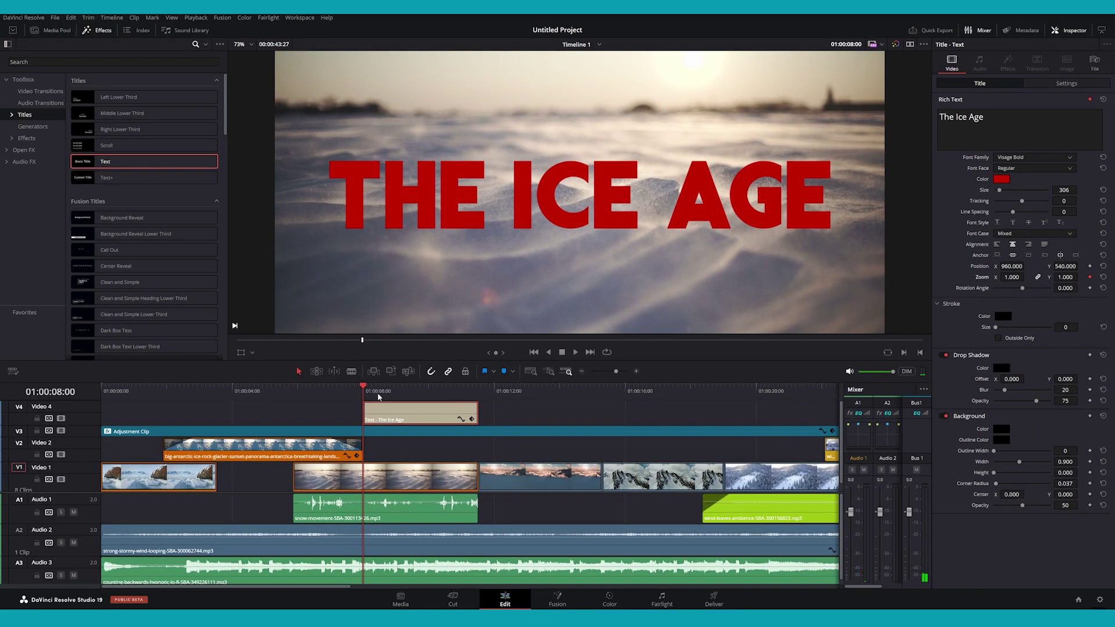
left_click_drag(368, 388, 477, 388)
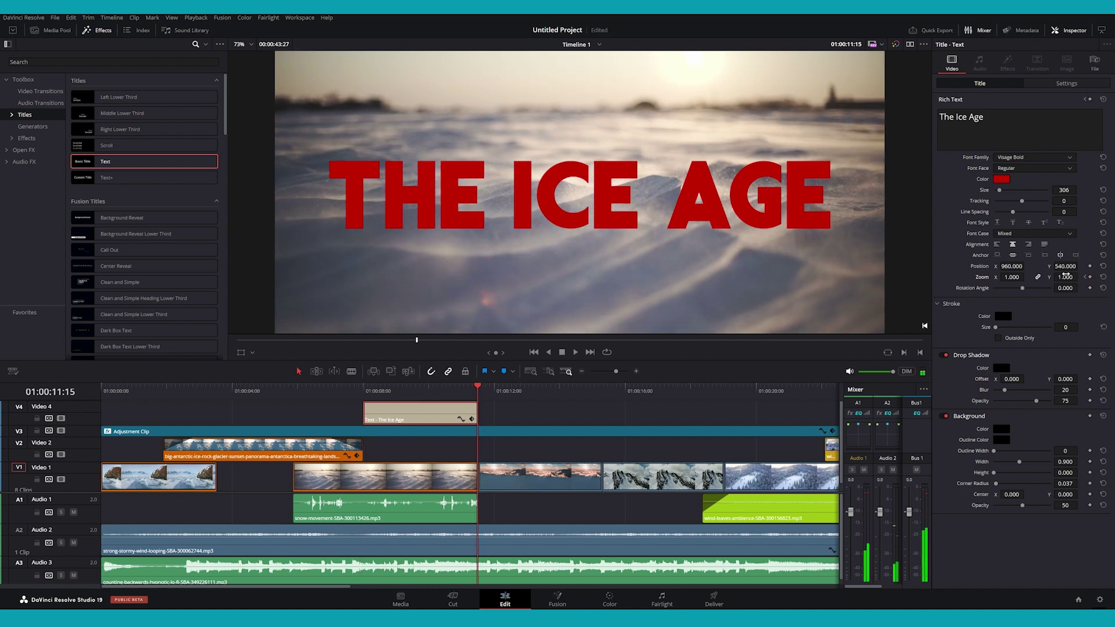
left_click_drag(1070, 276, 1031, 285)
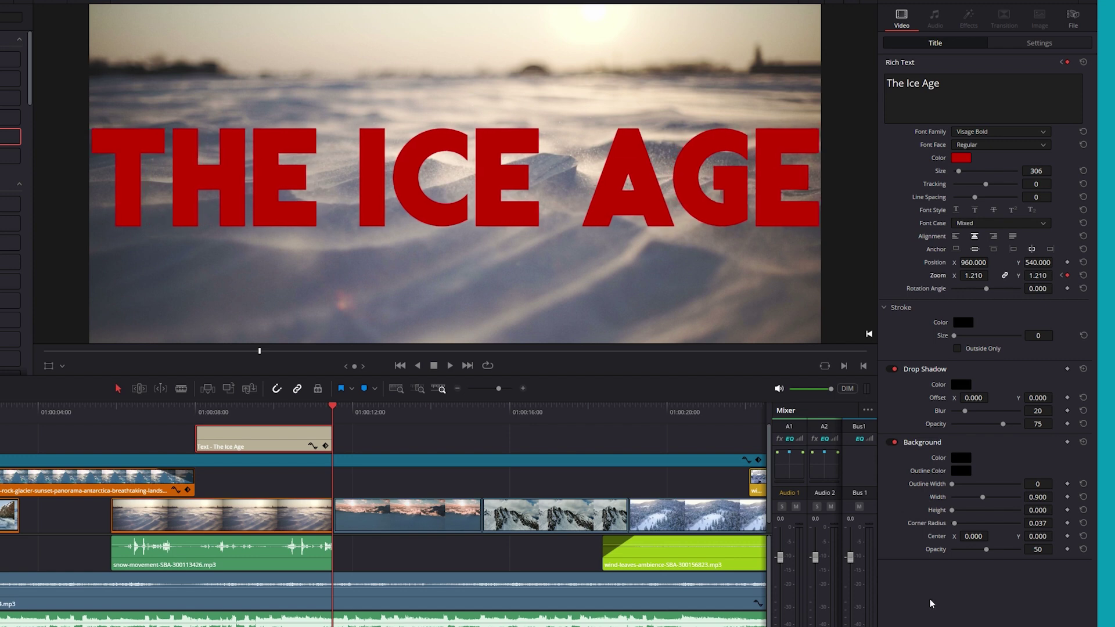
key("Up")
key("space")
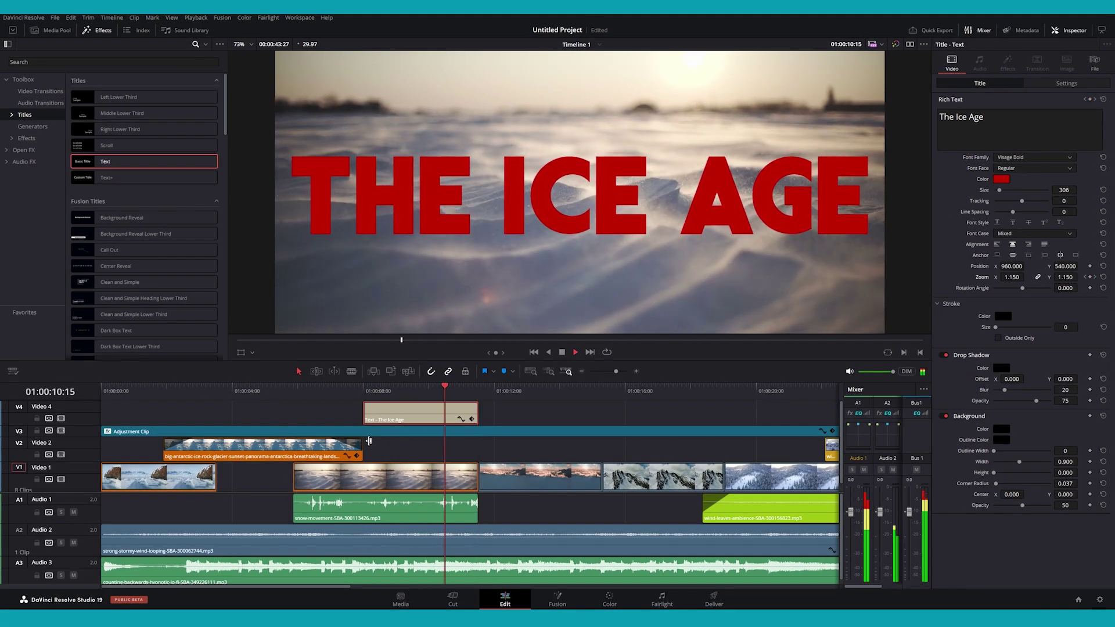
- Set the final zoom keyframe to Ease In in the curve editor and preview the animation
left_click(415, 388)
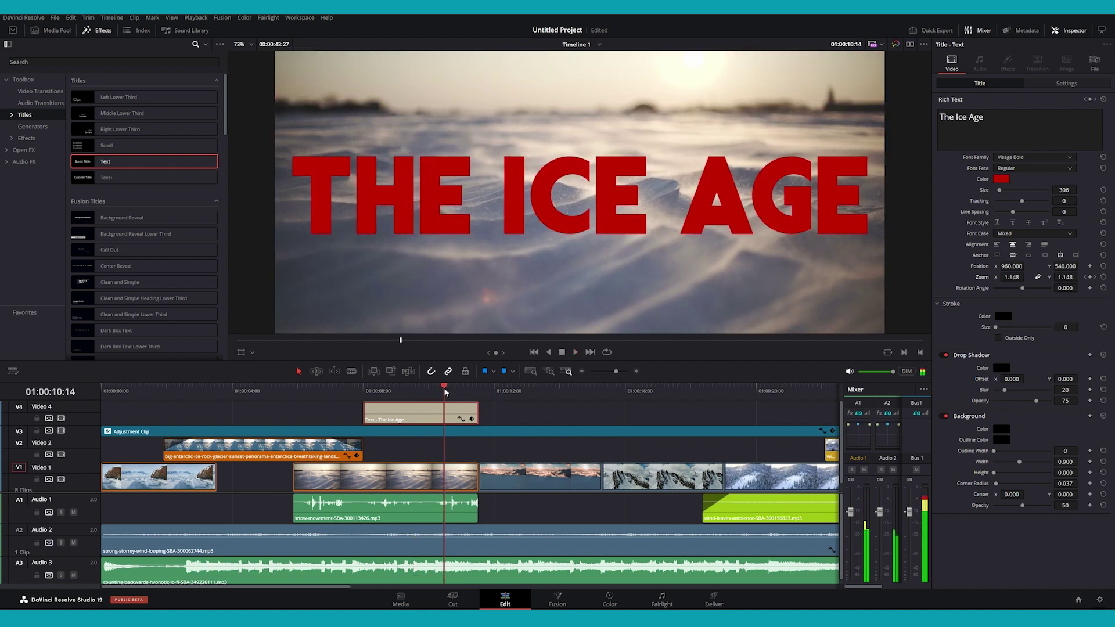
left_click(471, 419)
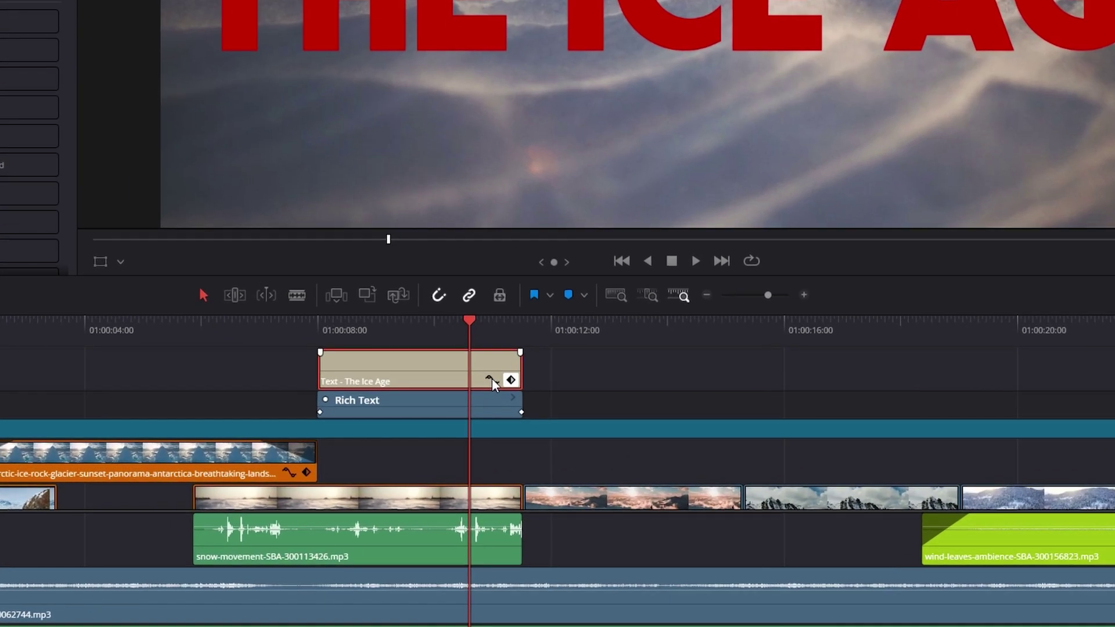
left_click(491, 381)
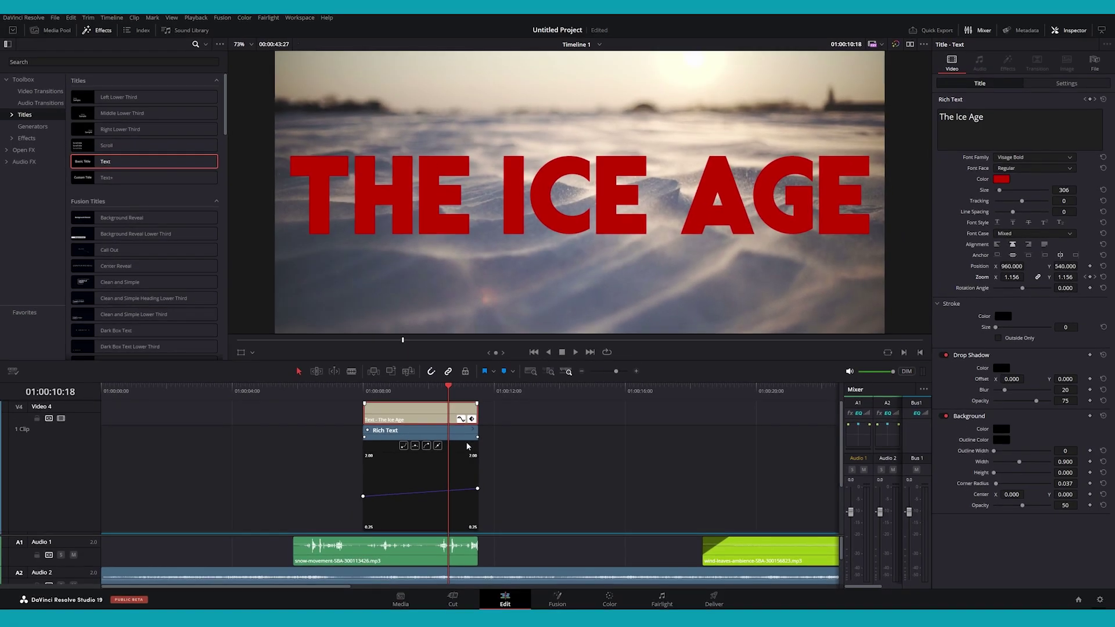
mouse_move(477, 488)
right_click(477, 488)
left_click(497, 504)
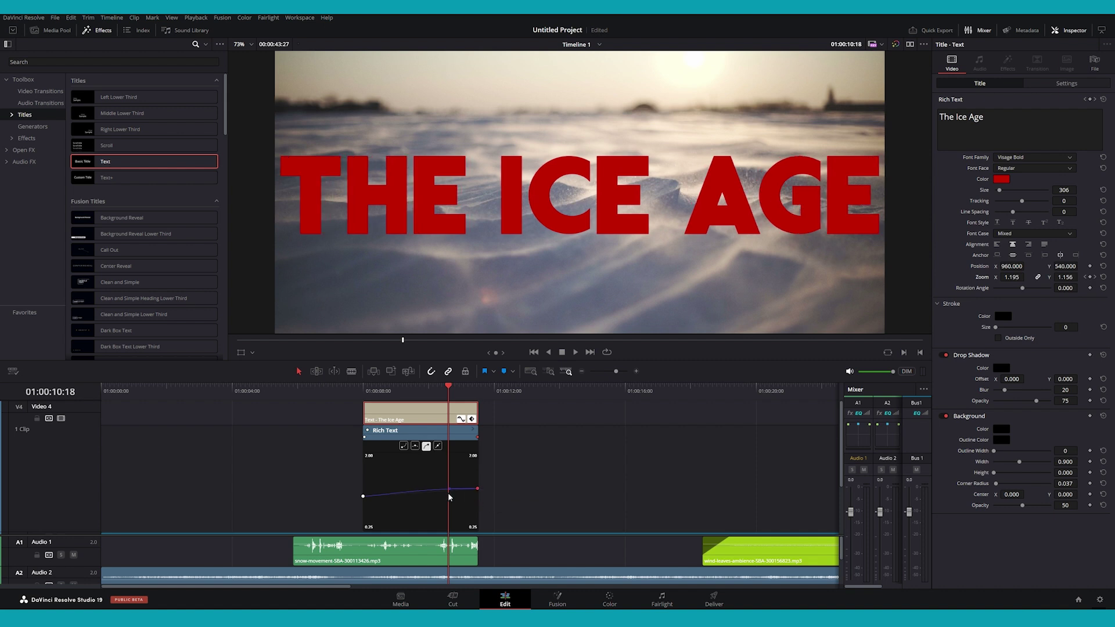
key("space")
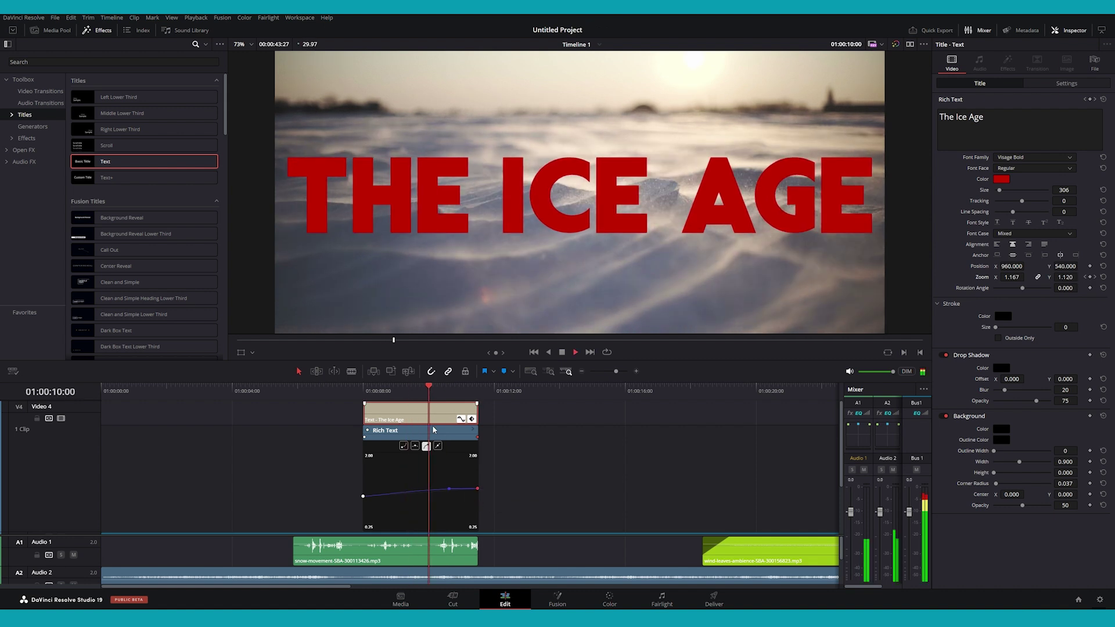
key("space")
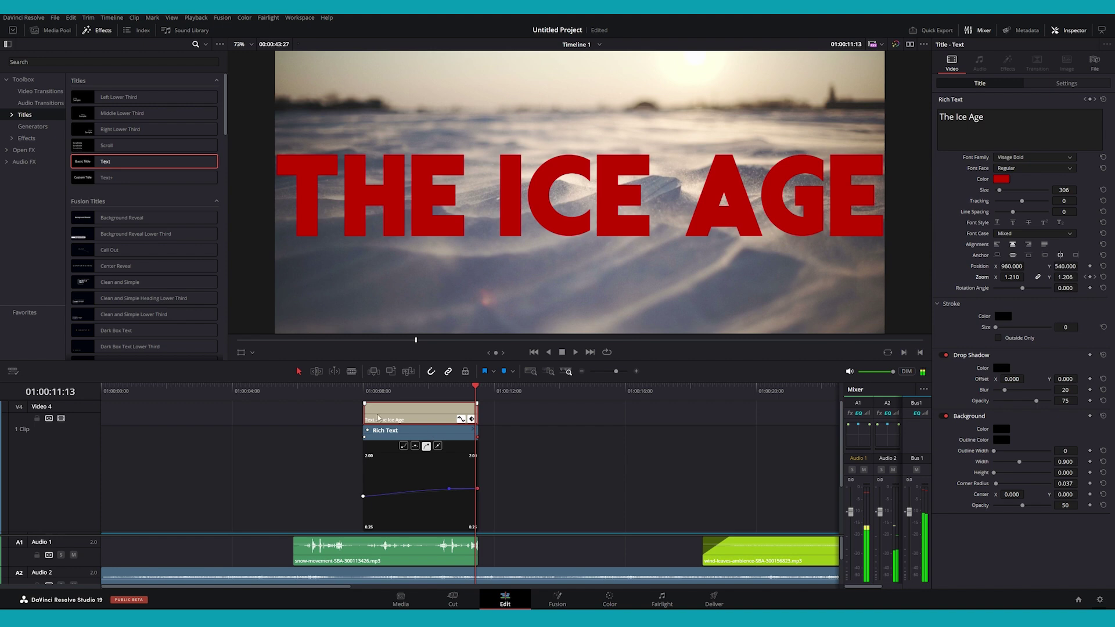
- Add a short fade-in at the start of The Ice Age title clip and review it
left_click(460, 419)
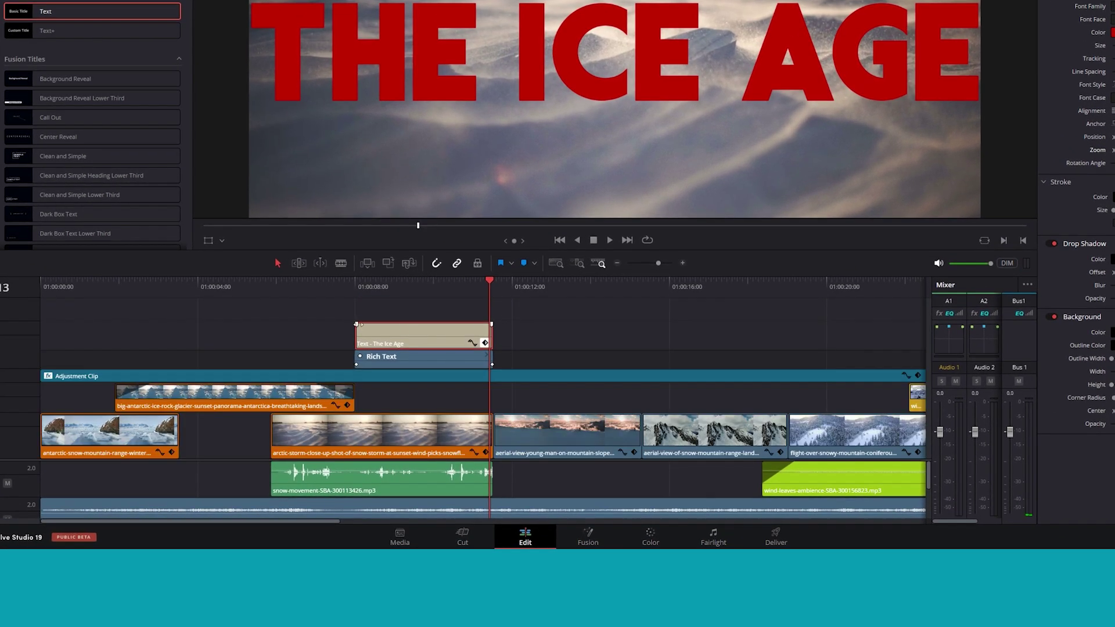
left_click_drag(356, 324, 373, 323)
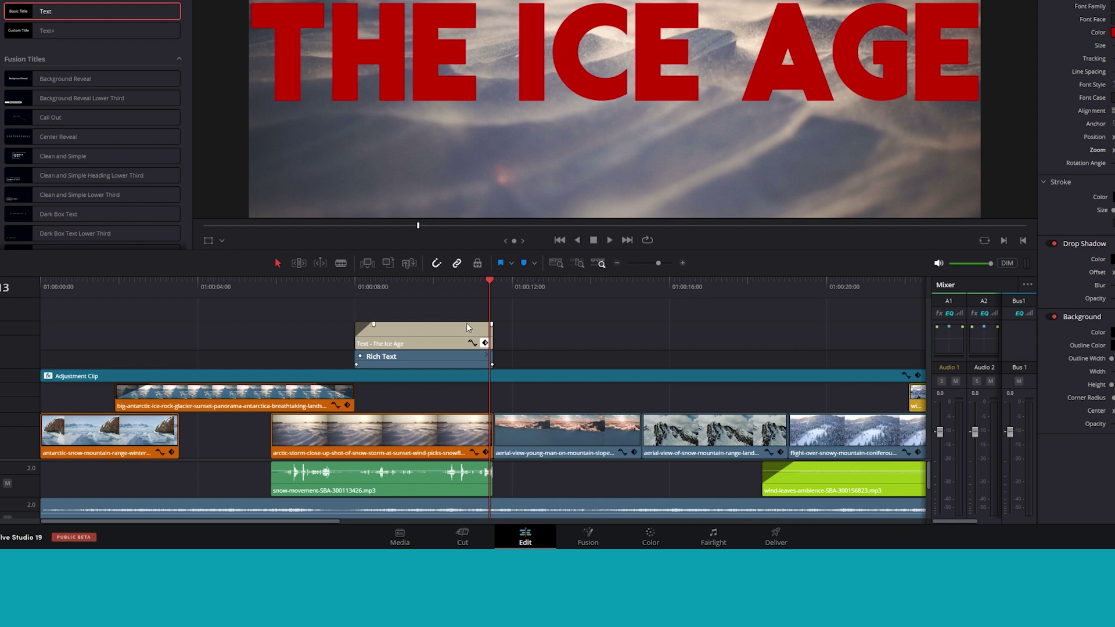
key("j")
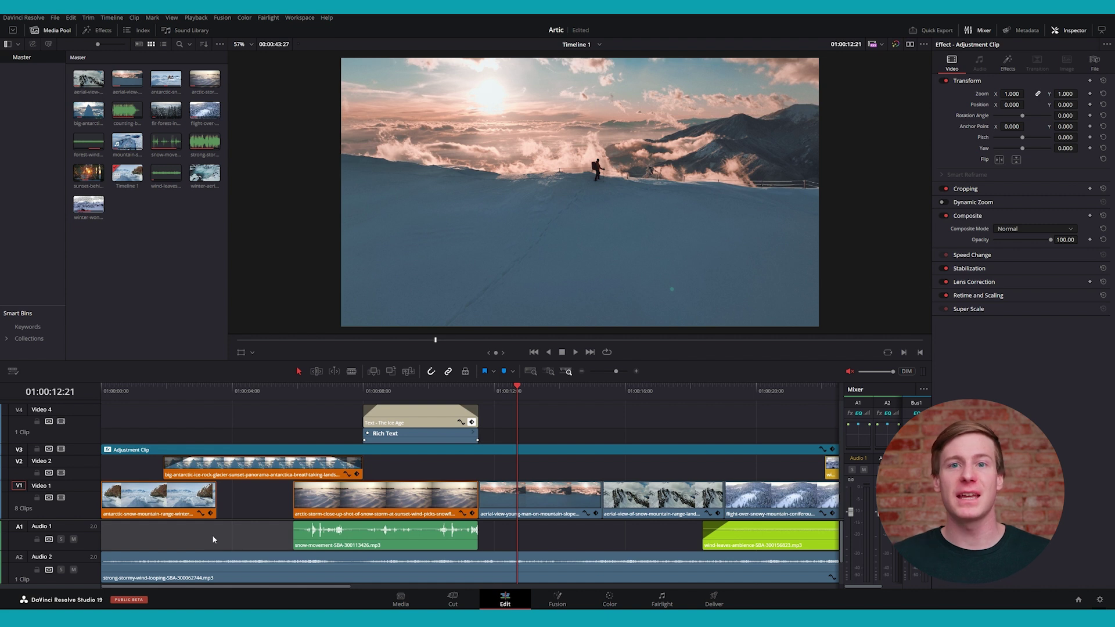
- Browse down the Fusion Titles list in the Effects library
left_click(95, 29)
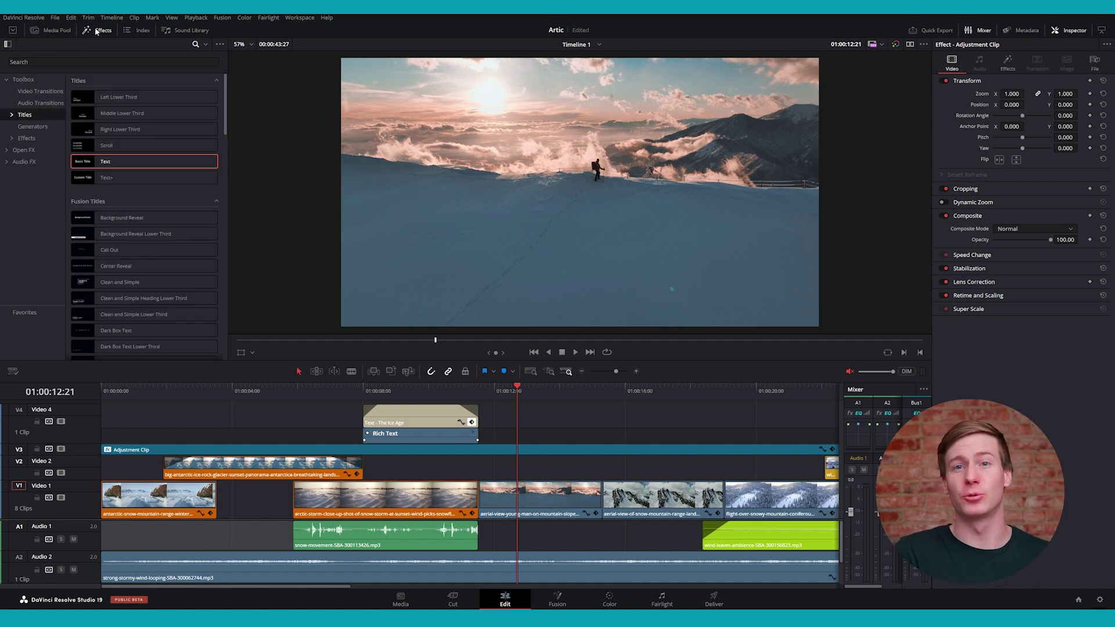
scroll(162, 222, "down", 2)
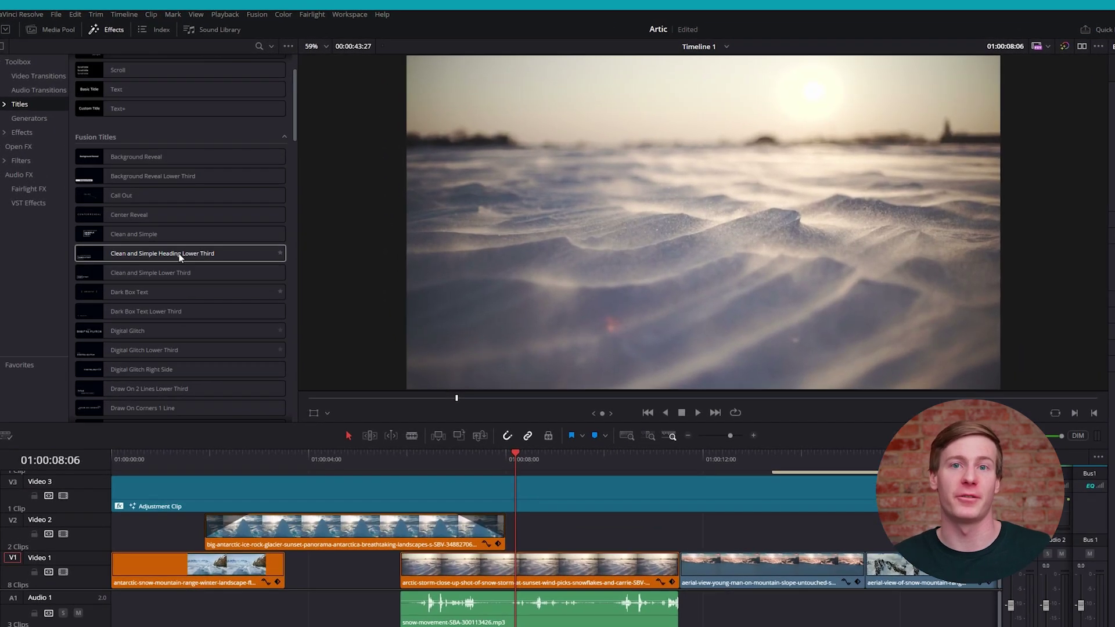
scroll(148, 230, "down", 5)
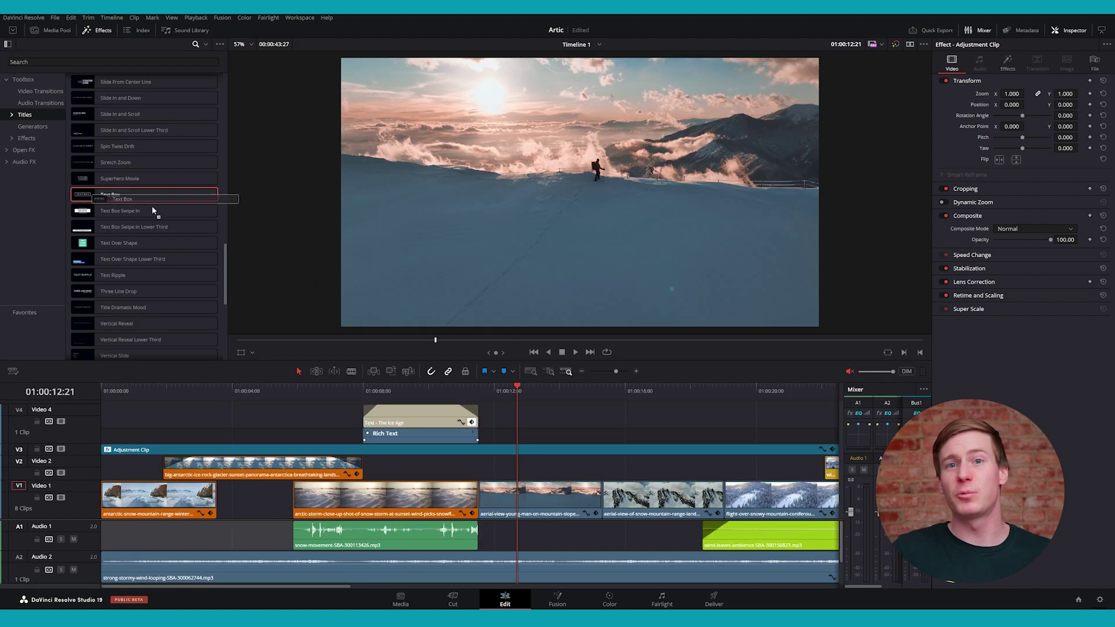
- Place a Text Box Fusion title on Video 4 over the mountain shot and trim its end
left_click_drag(152, 205, 599, 437)
left_click(600, 392)
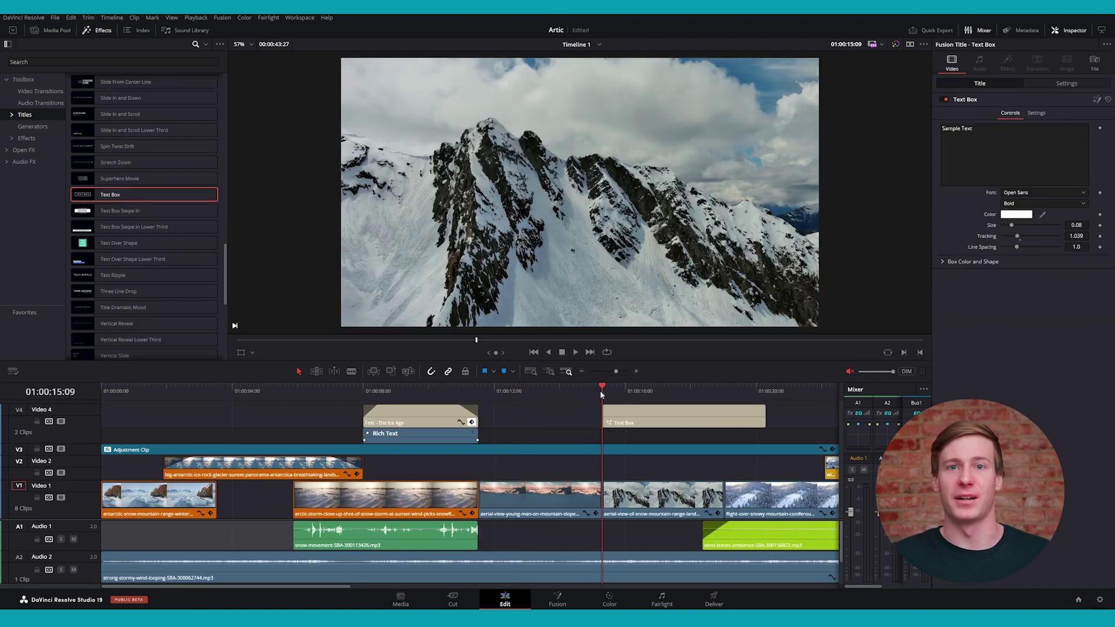
key("space")
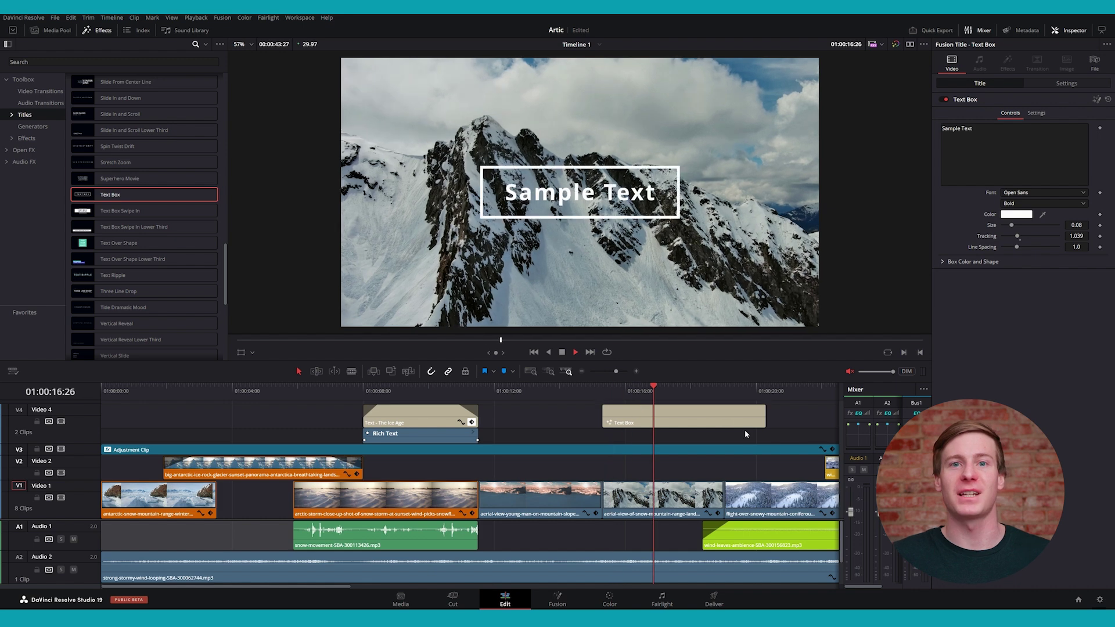
left_click_drag(764, 415, 723, 416)
- Change the Text Box title's text to '1998' and play it back
left_click(691, 428)
left_click(1015, 139)
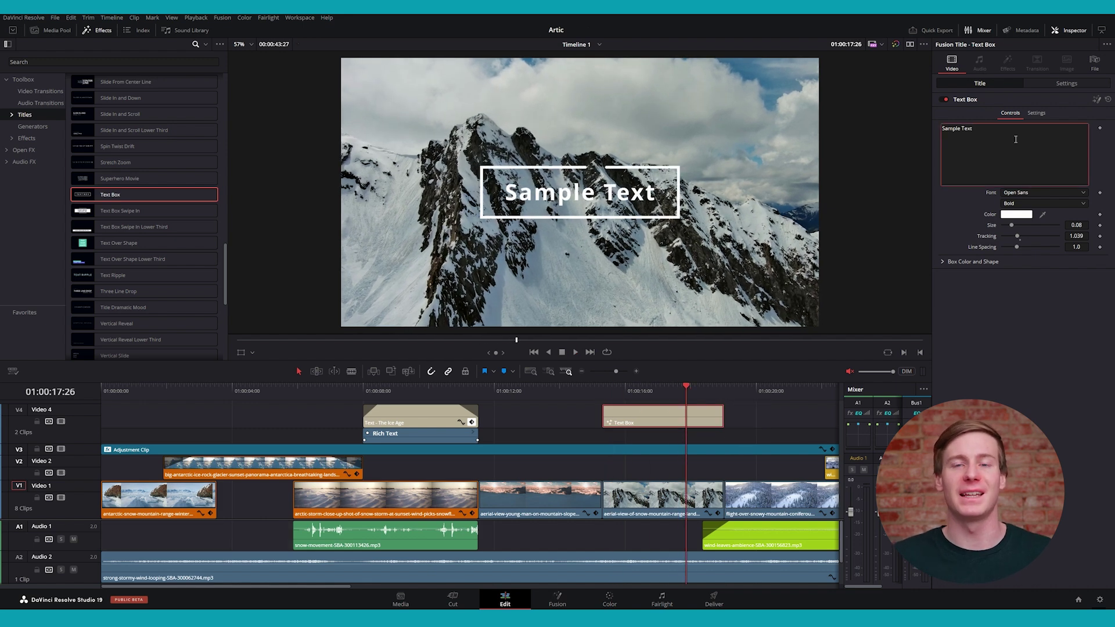
type("1998")
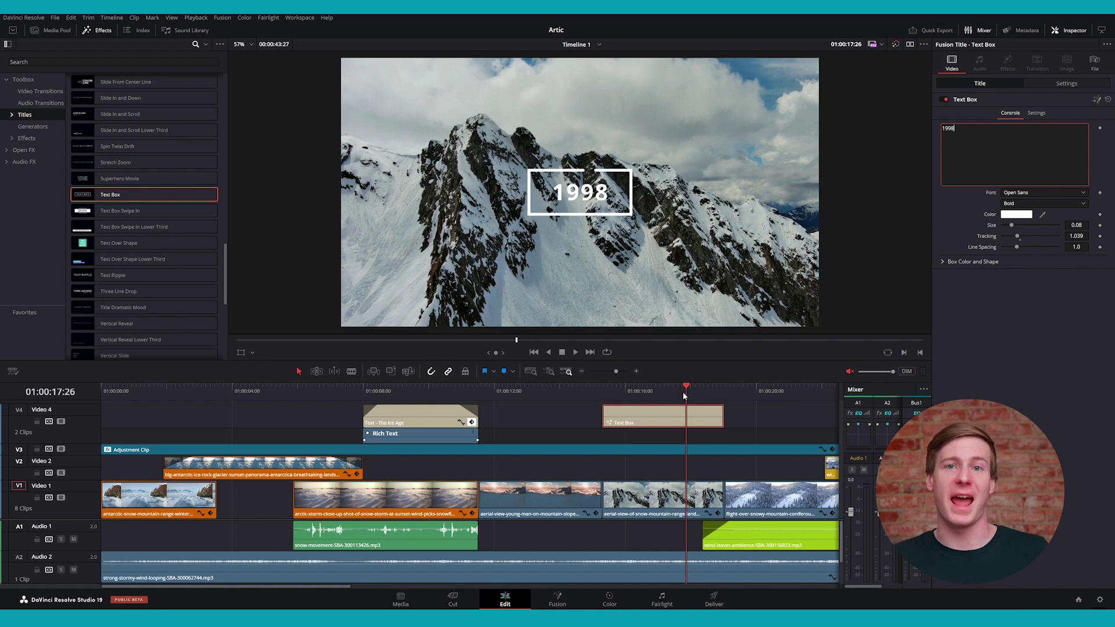
left_click(621, 388)
key("space")
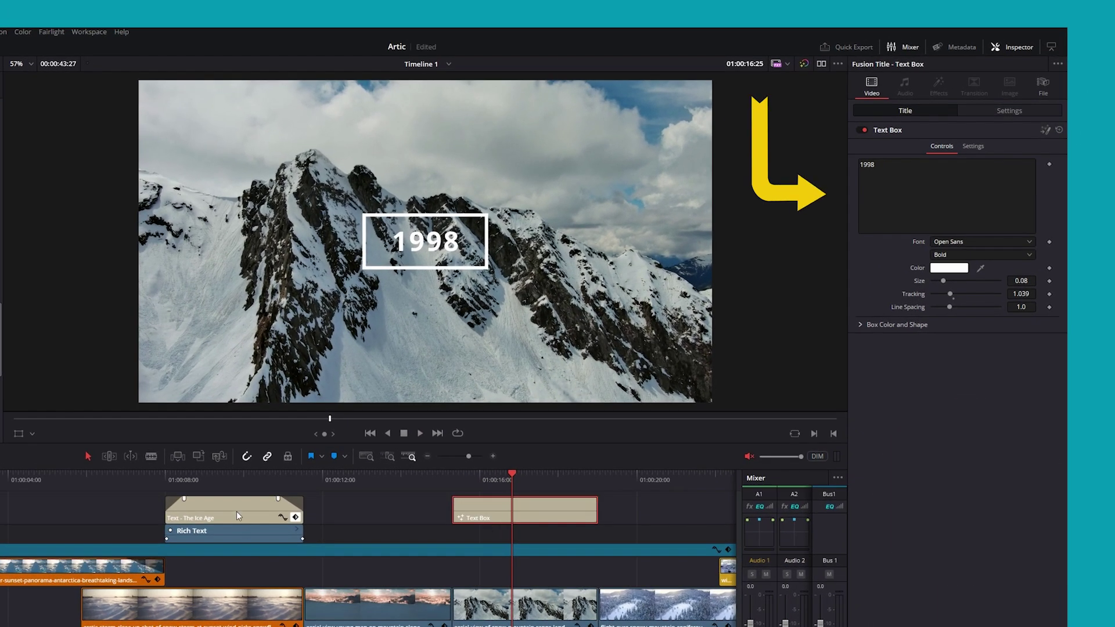
left_click(235, 511)
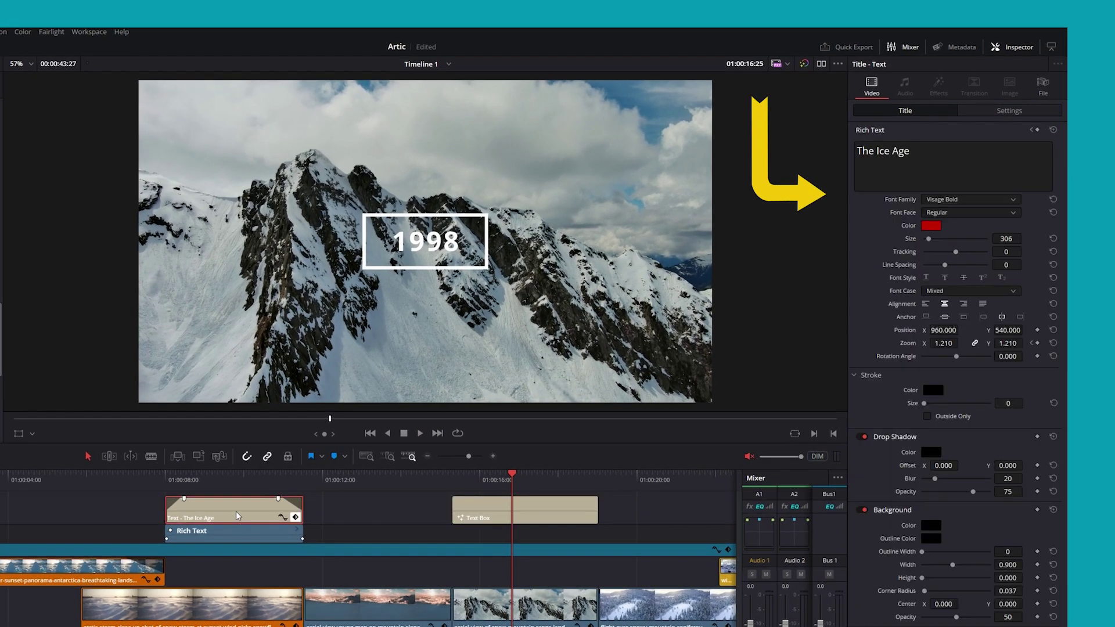
left_click(527, 511)
left_click(242, 518)
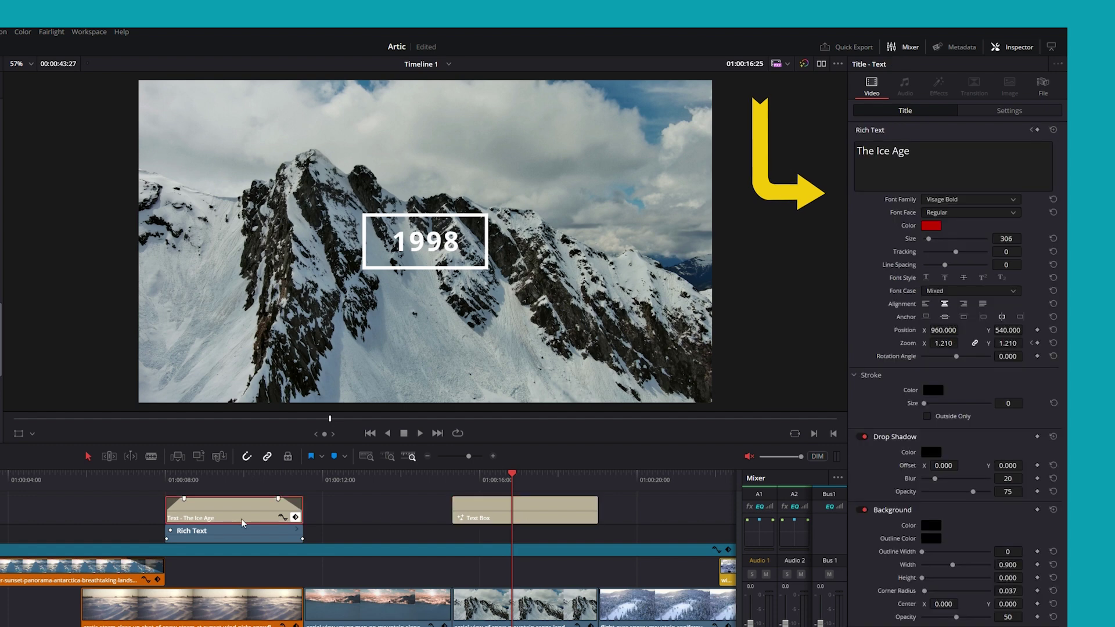
left_click(536, 507)
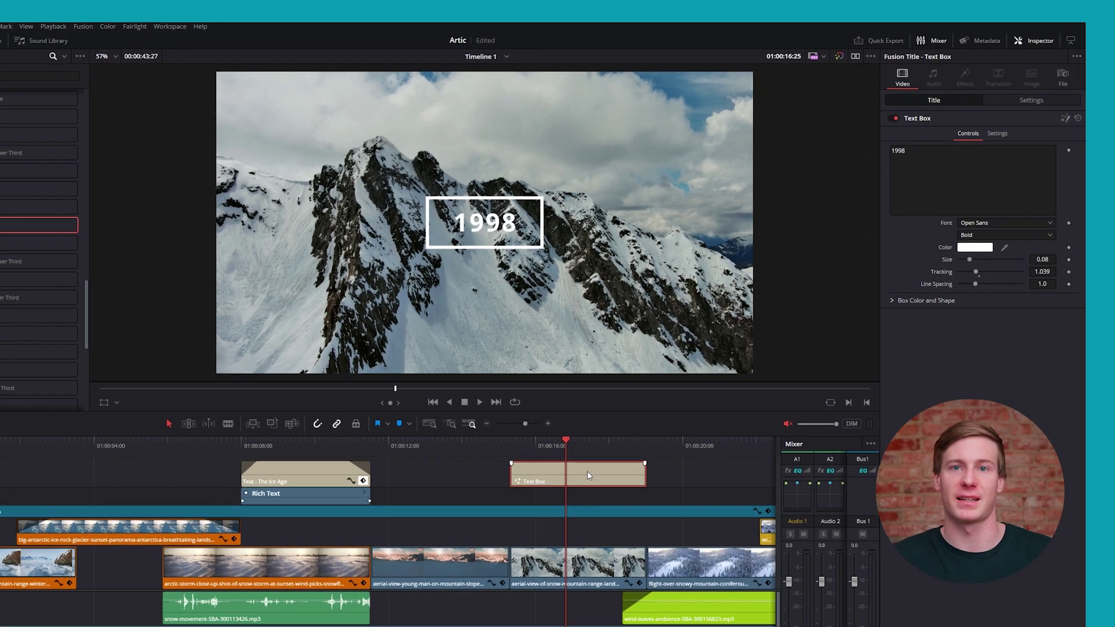
left_click(974, 247)
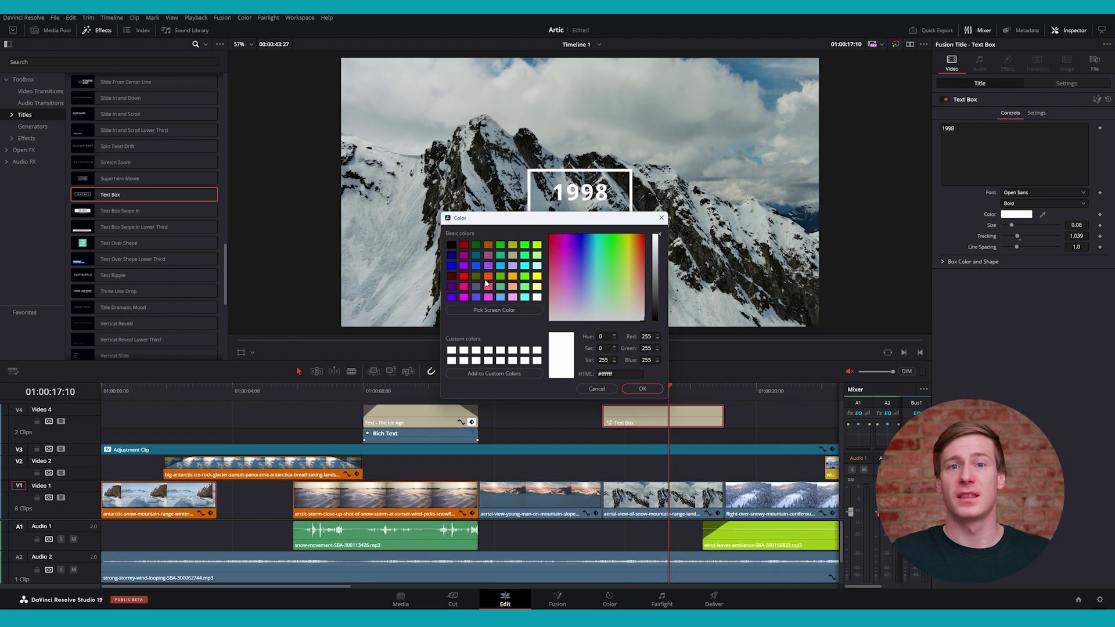
left_click(465, 278)
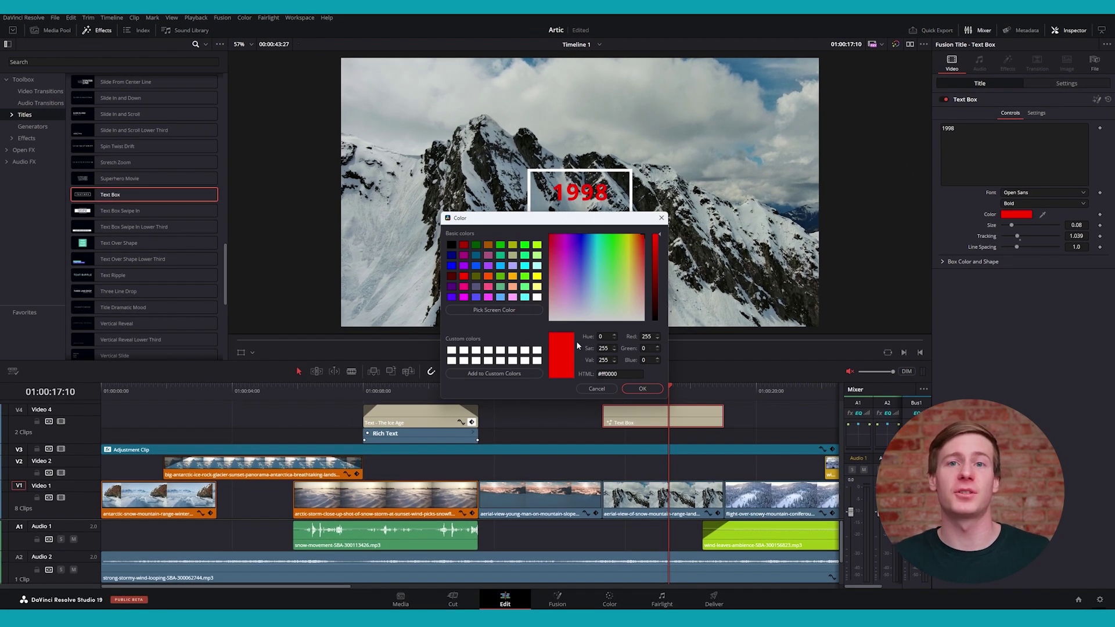
left_click(537, 246)
left_click(525, 247)
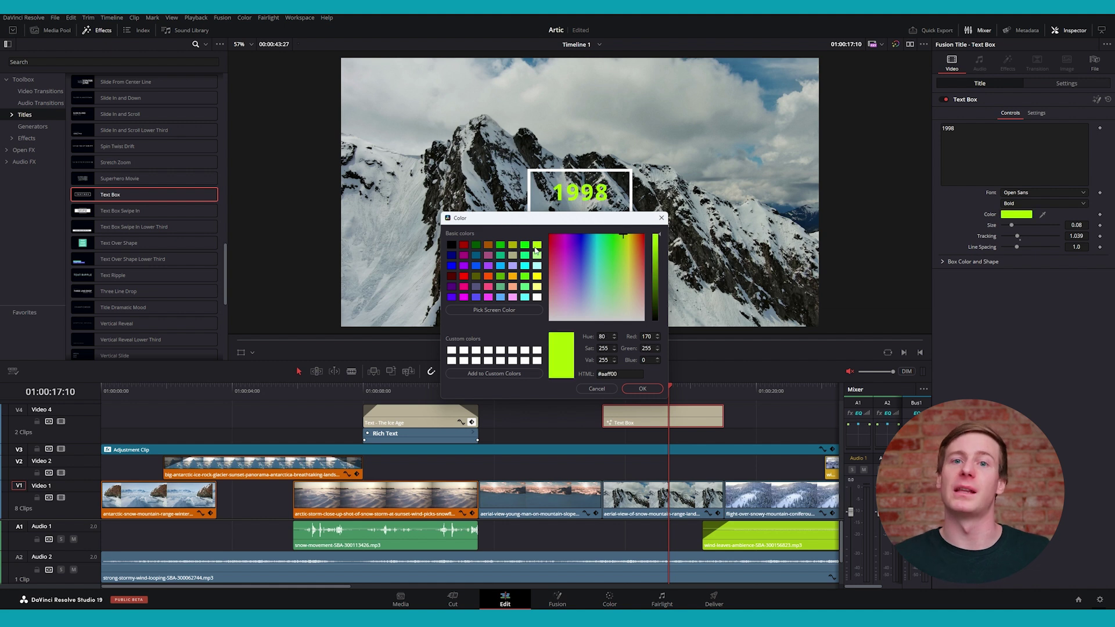
left_click(451, 255)
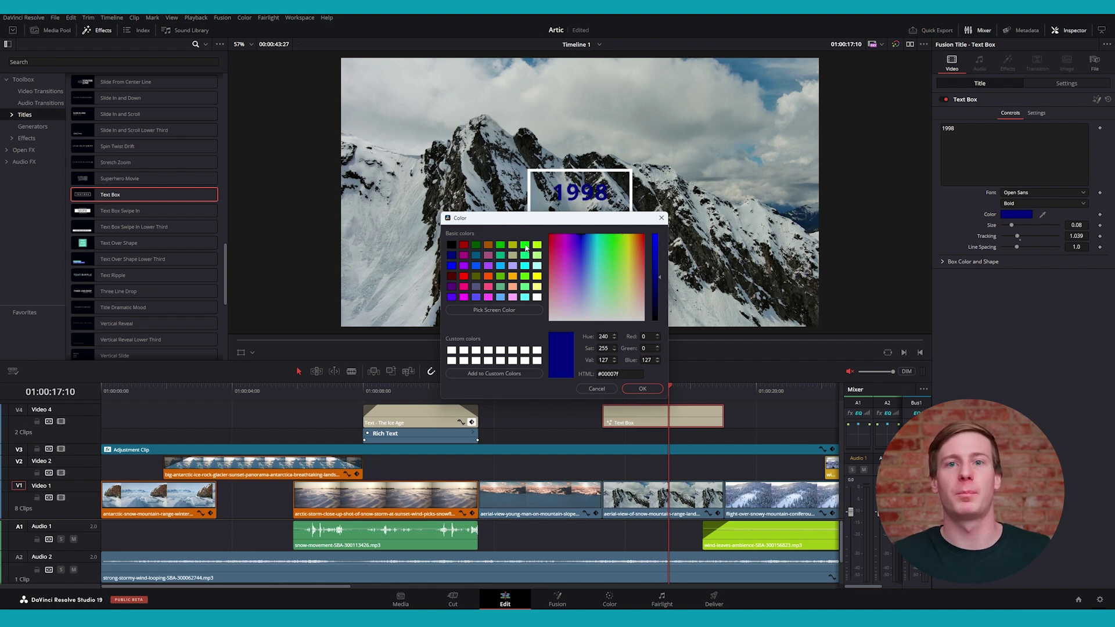
left_click(525, 245)
left_click(643, 388)
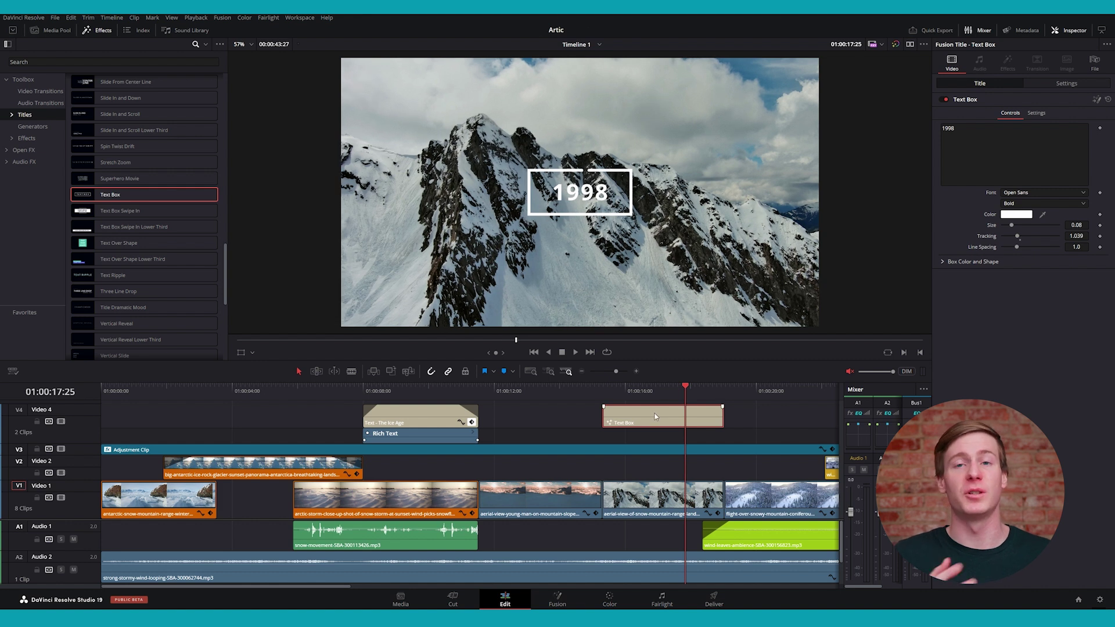
left_click(557, 601)
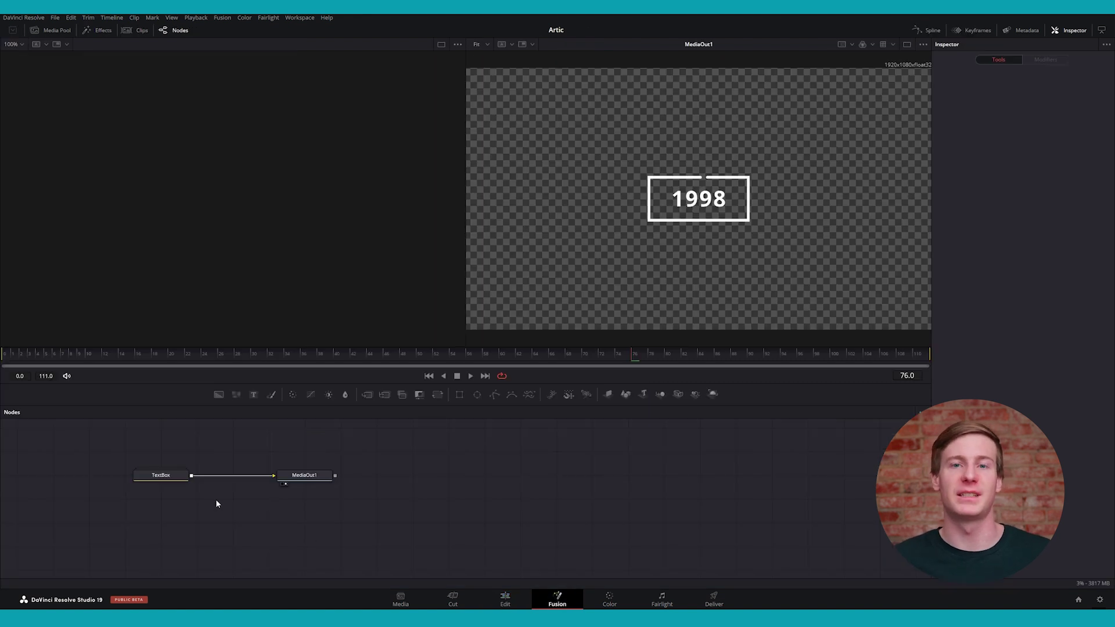
double_click(164, 478)
left_click(319, 480)
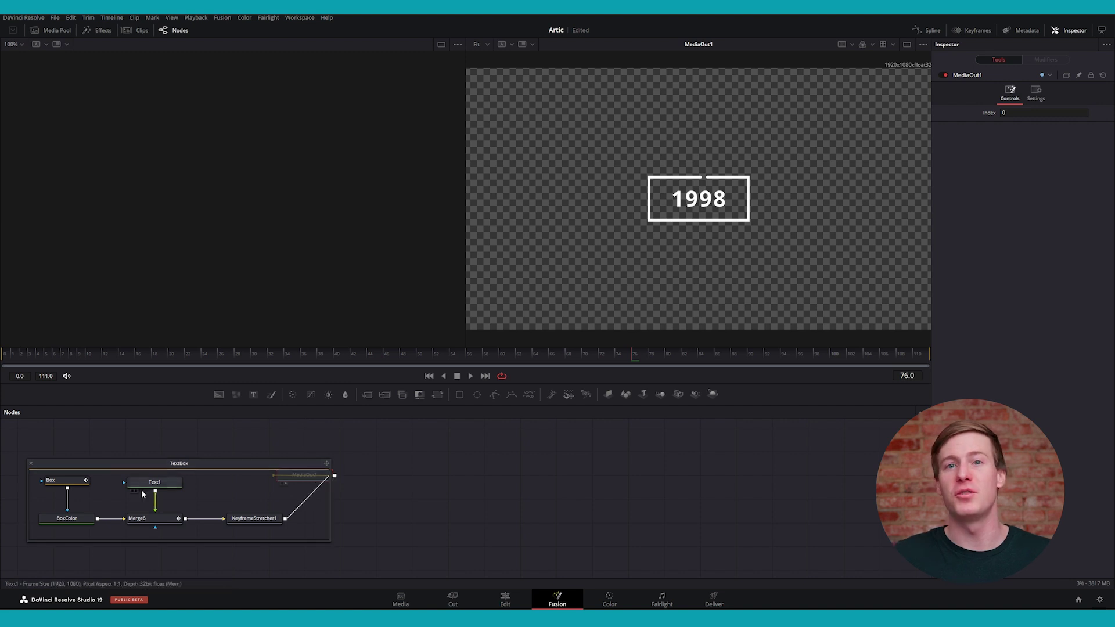
left_click(149, 518)
left_click(74, 483)
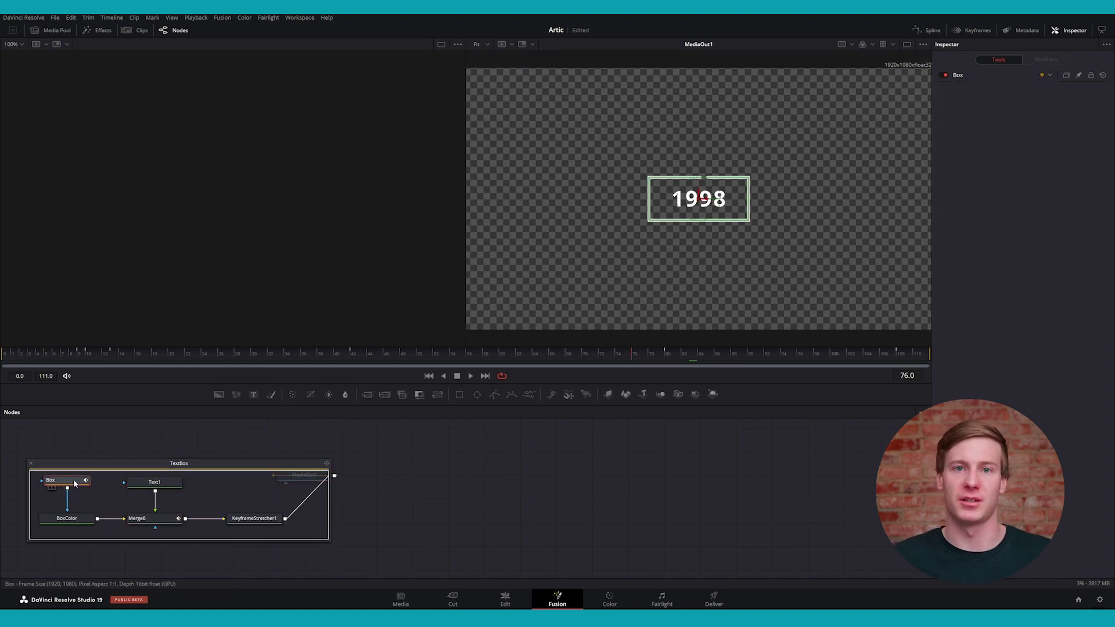
left_click(505, 598)
mouse_move(708, 604)
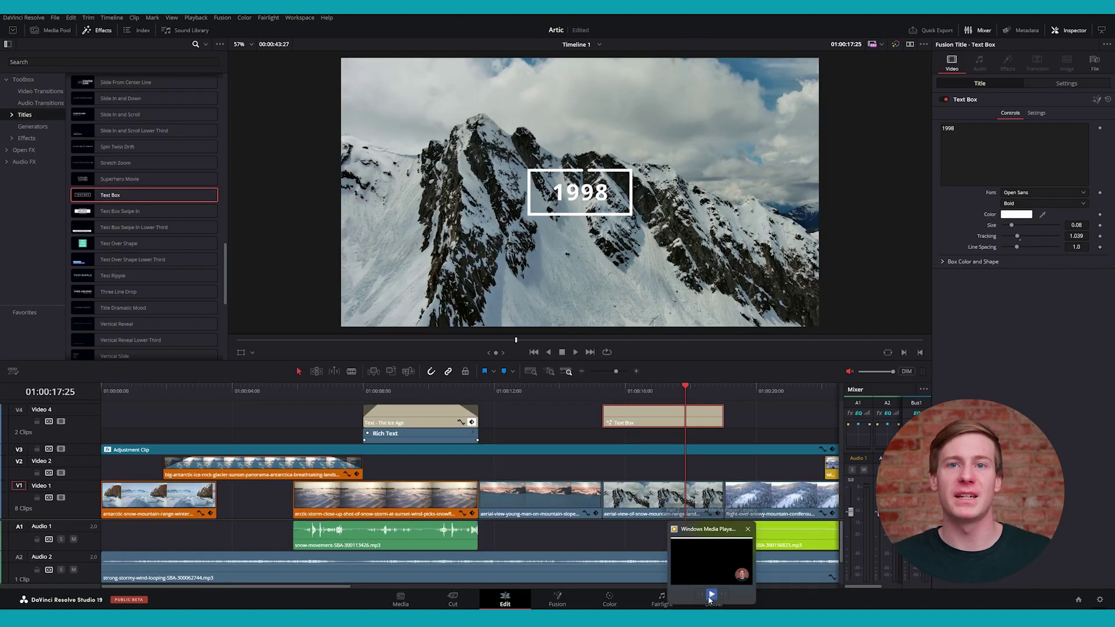
- Add a Text+ title on Video 4 right after The Ice Age title
left_click(566, 445)
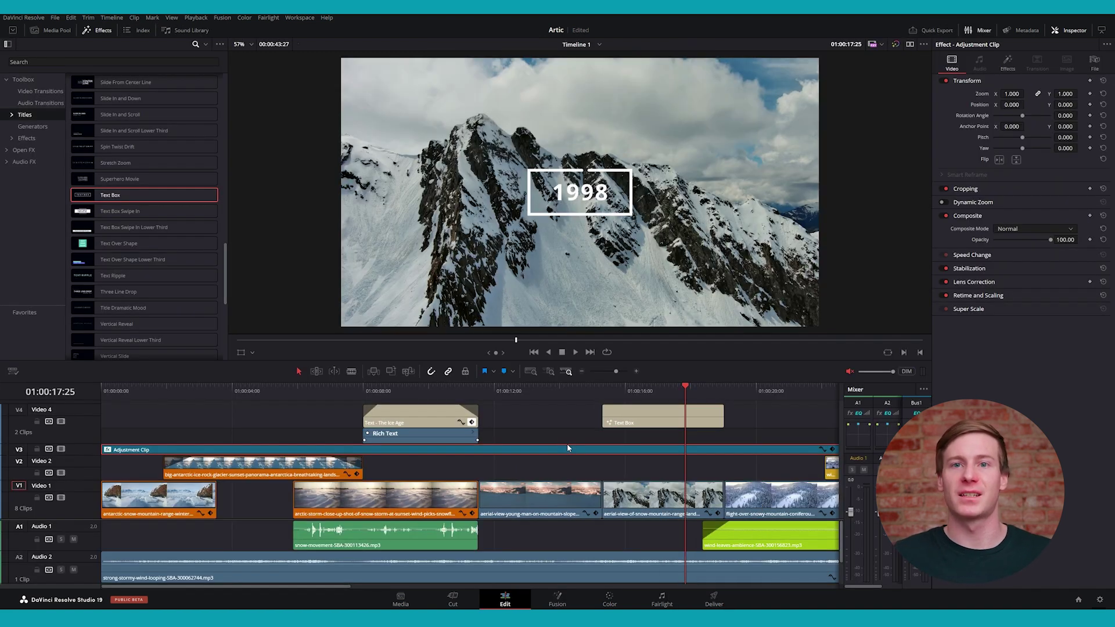
left_click(665, 418)
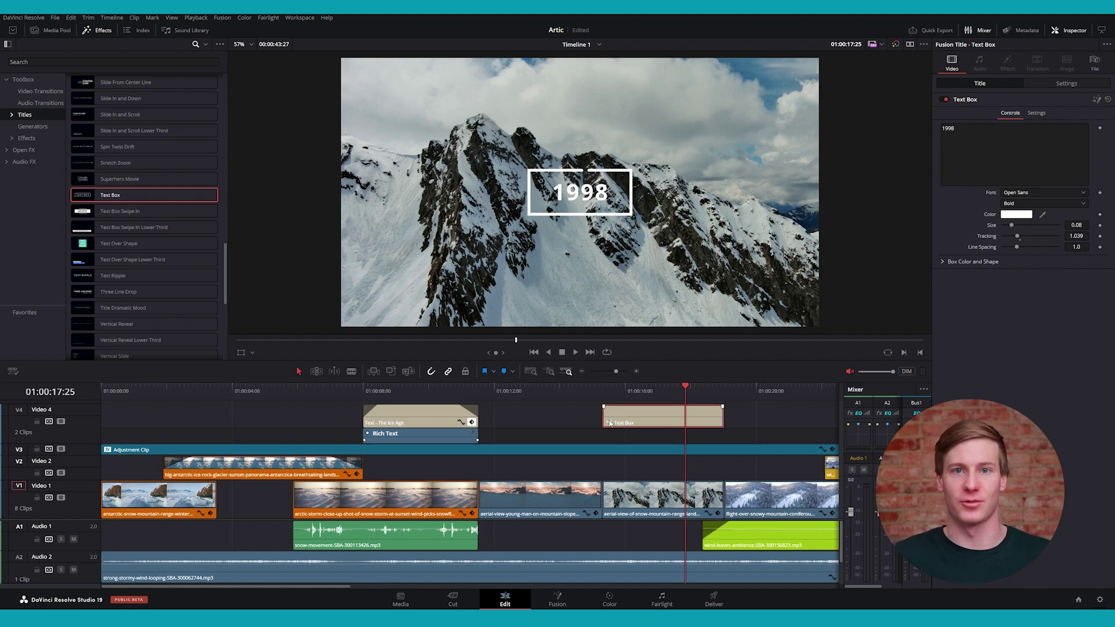
scroll(184, 189, "up", 10)
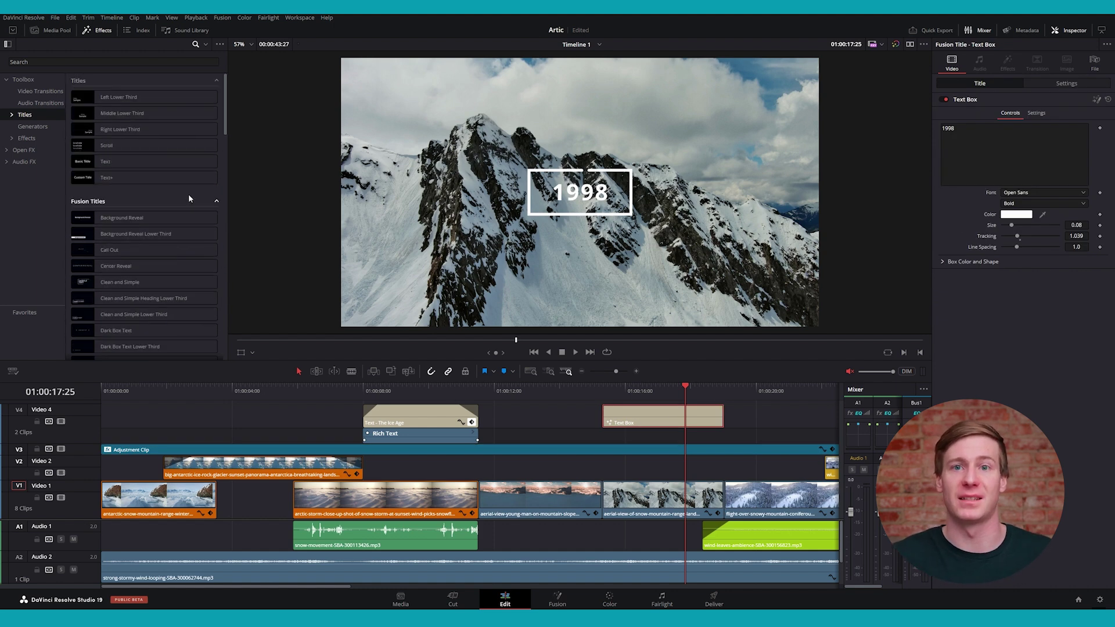
left_click_drag(113, 175, 523, 419)
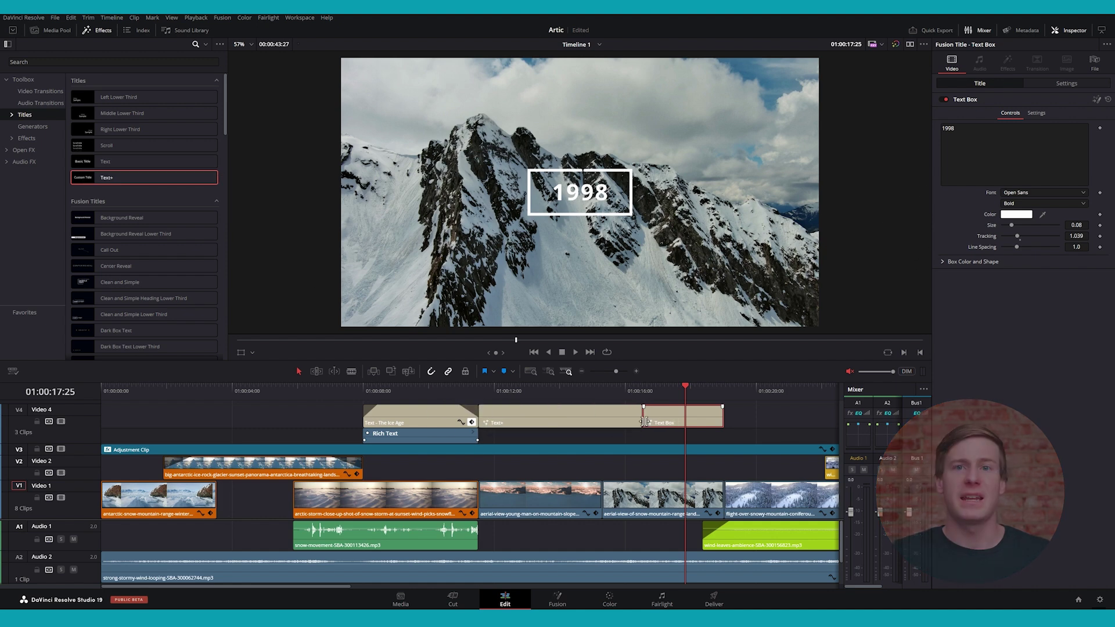
left_click(604, 417)
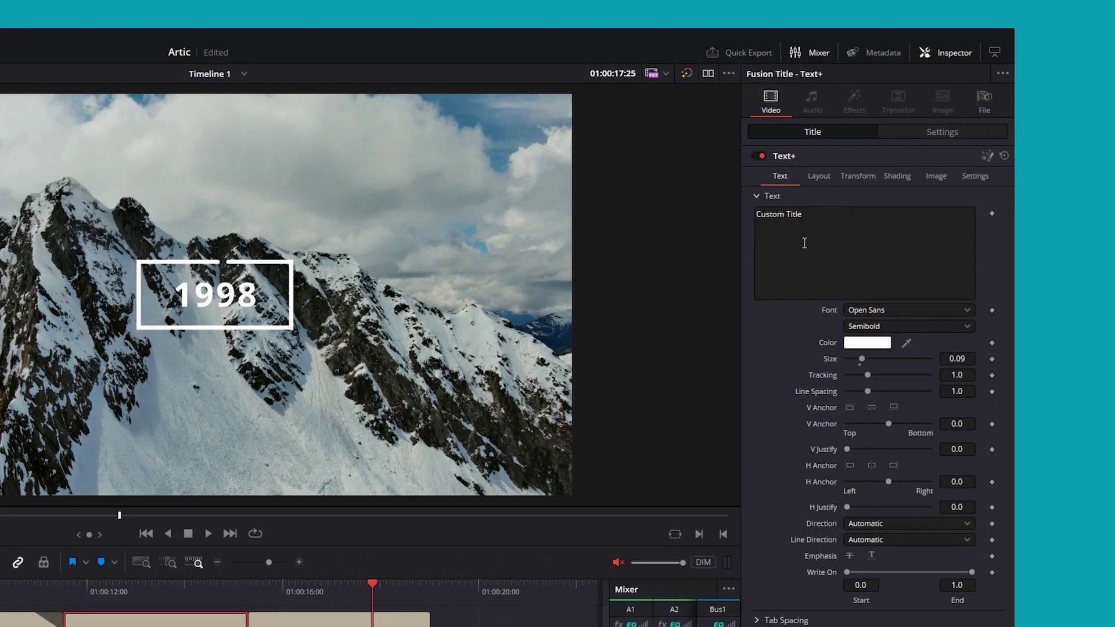
- Rotate the Text+ letters in the character transform settings, with Y rotation -91.3
left_click(817, 179)
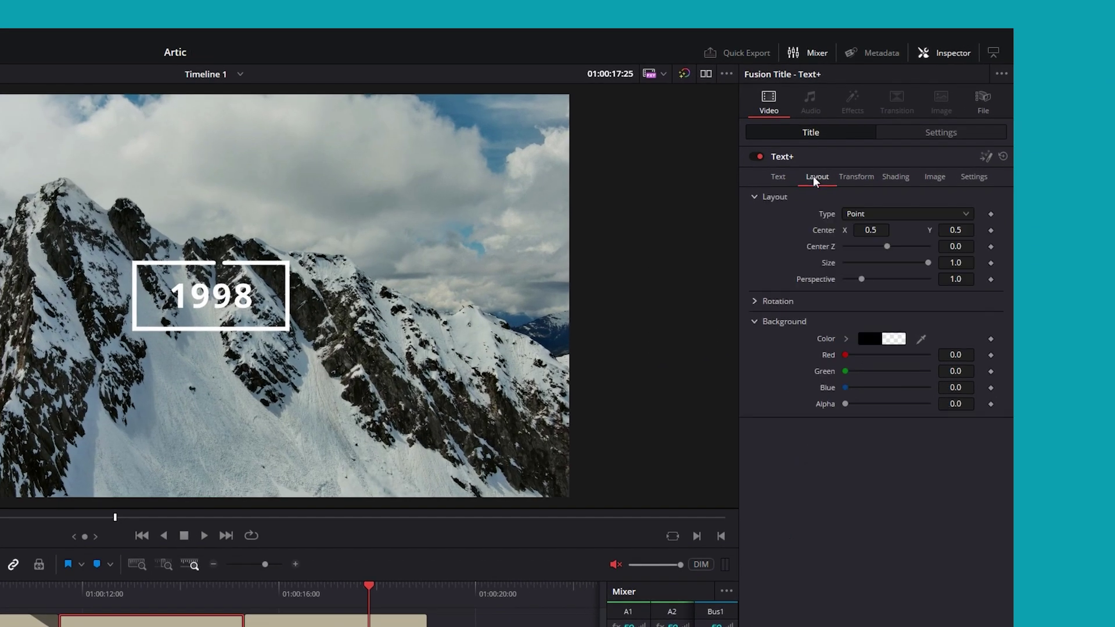
left_click(854, 177)
left_click(895, 177)
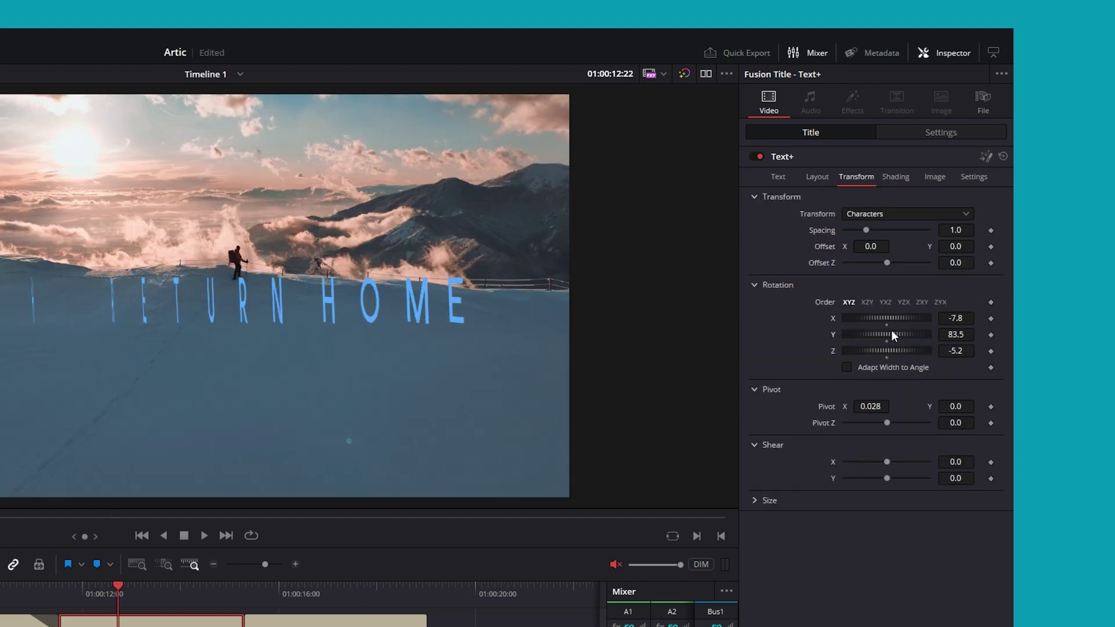
left_click_drag(890, 330, 854, 333)
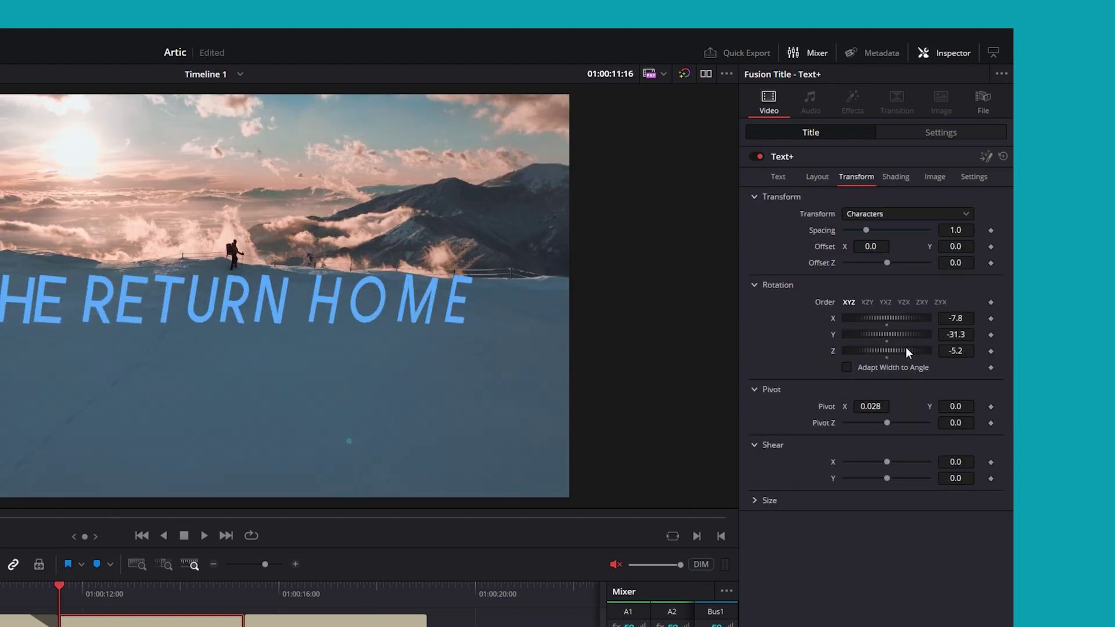
left_click_drag(905, 342, 884, 335)
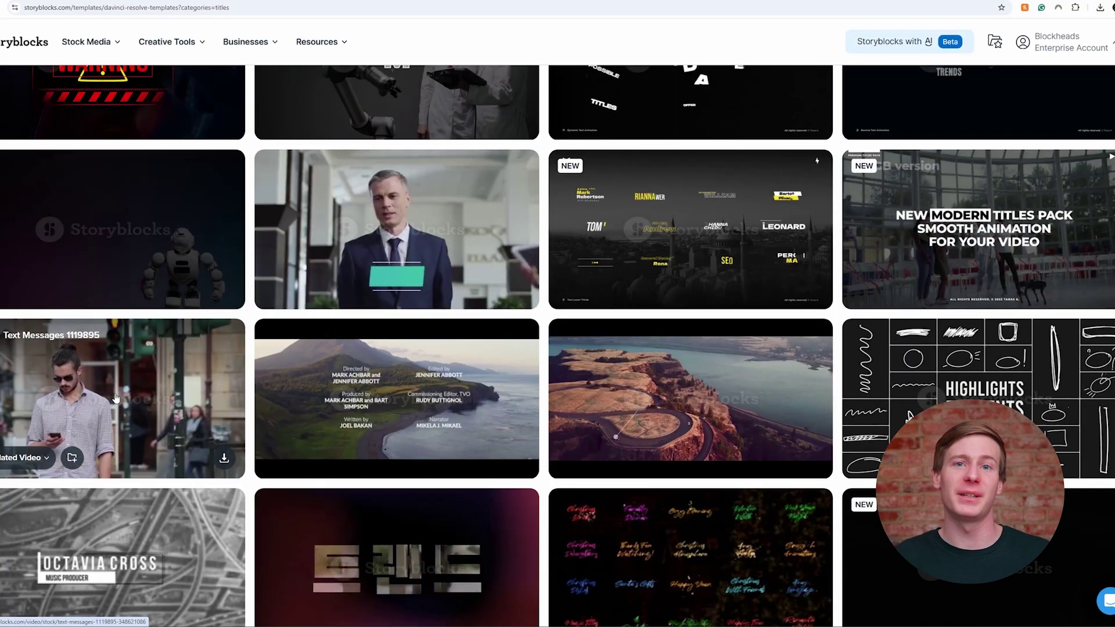
- Open the Kinetic Modern Titles NODA page and save its DRT-format template zip to the Desktop
scroll(986, 322, "up", 2)
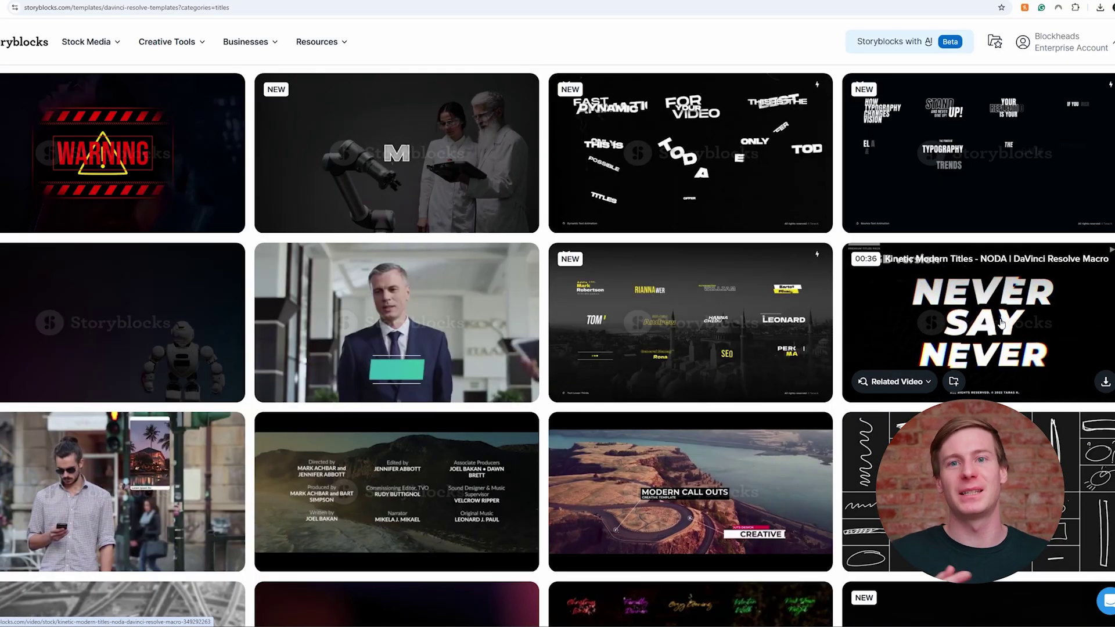
left_click(1001, 323)
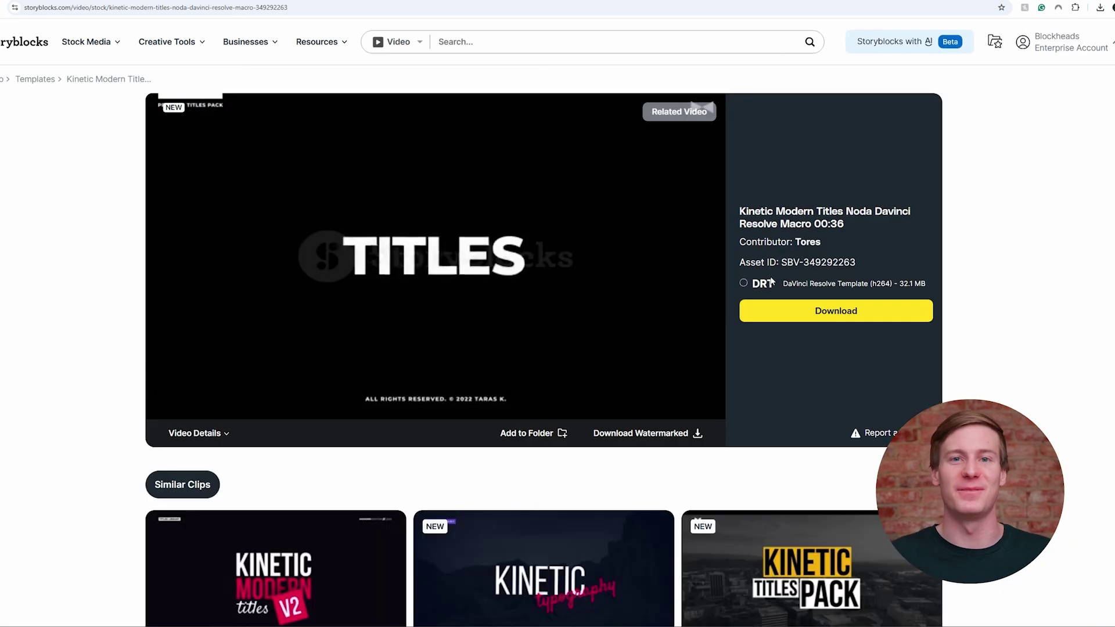
left_click(760, 283)
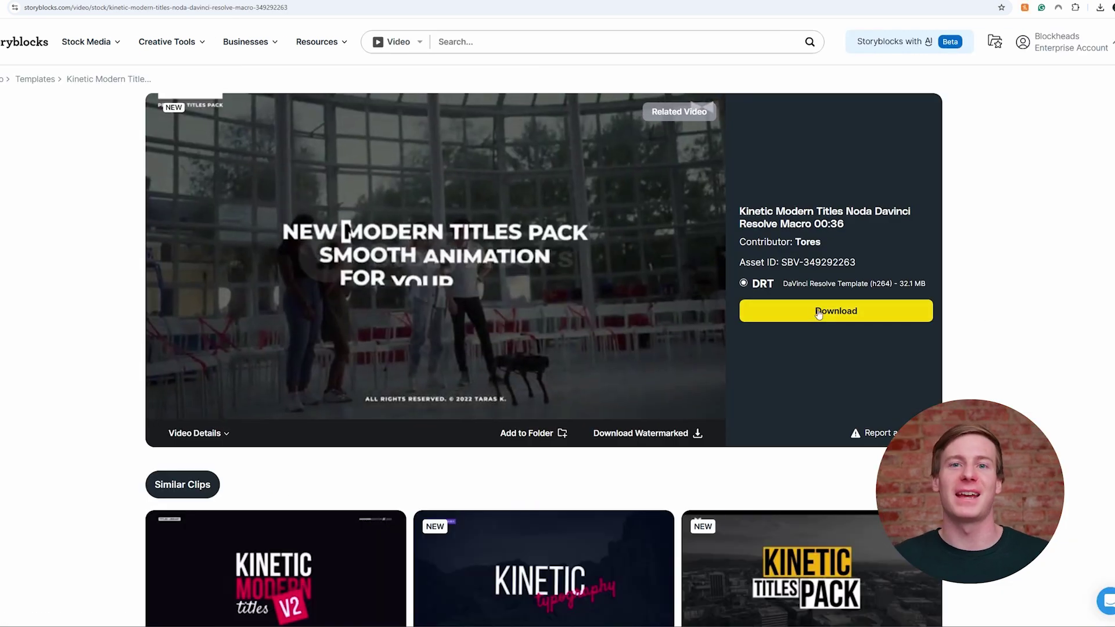
left_click(818, 312)
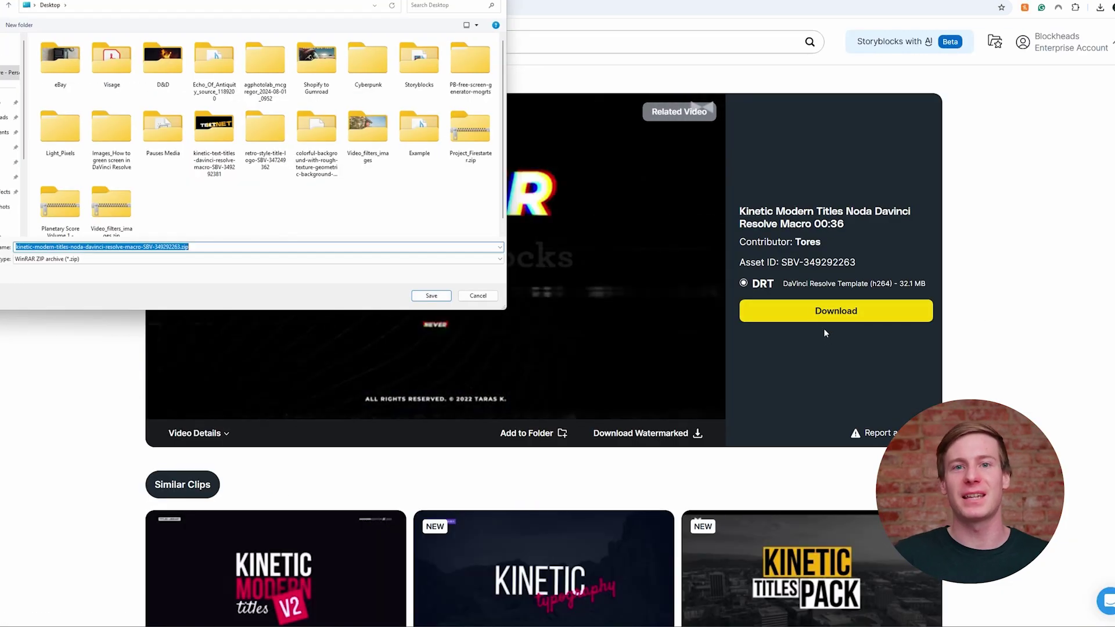
key("Return")
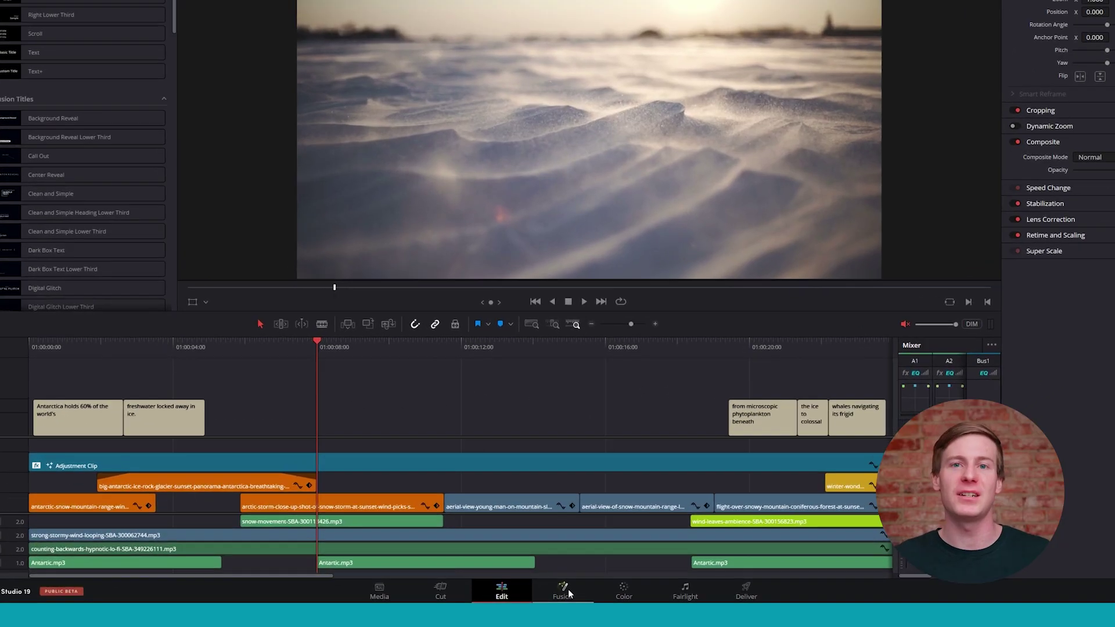
- On the Fusion page, reveal the Templates > Edit > Titles folder on disk
left_click(566, 592)
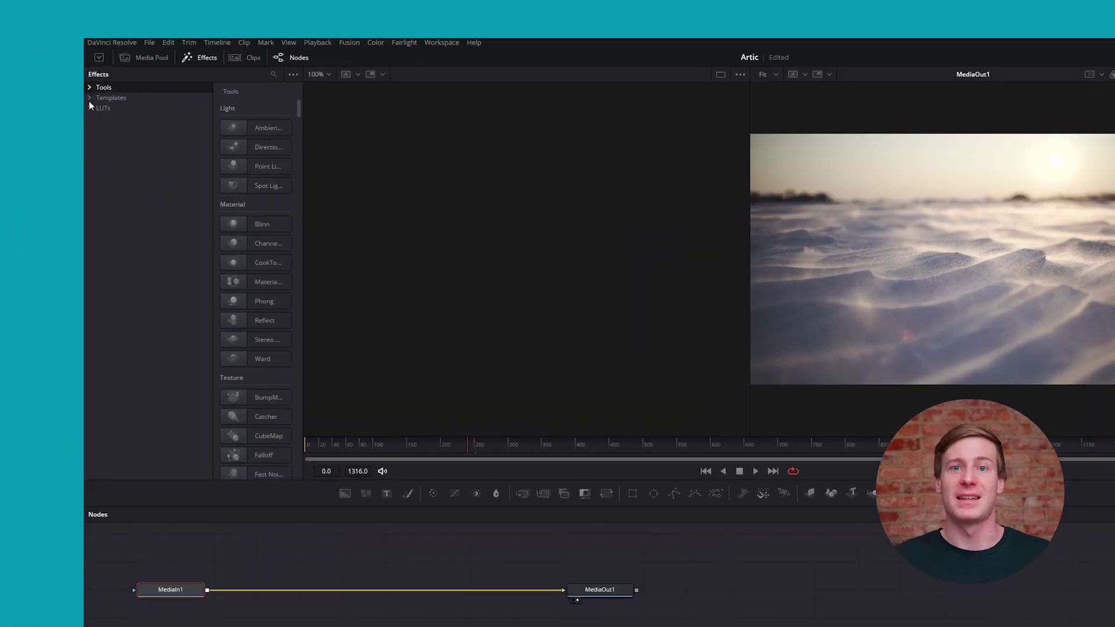
left_click(89, 97)
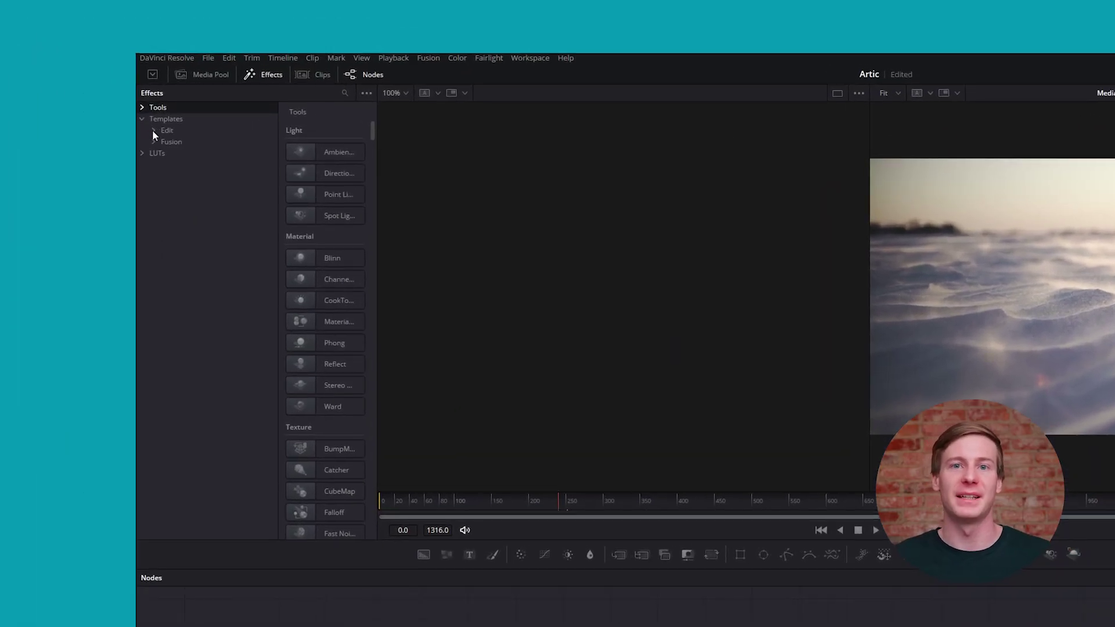
left_click(153, 131)
left_click(182, 165)
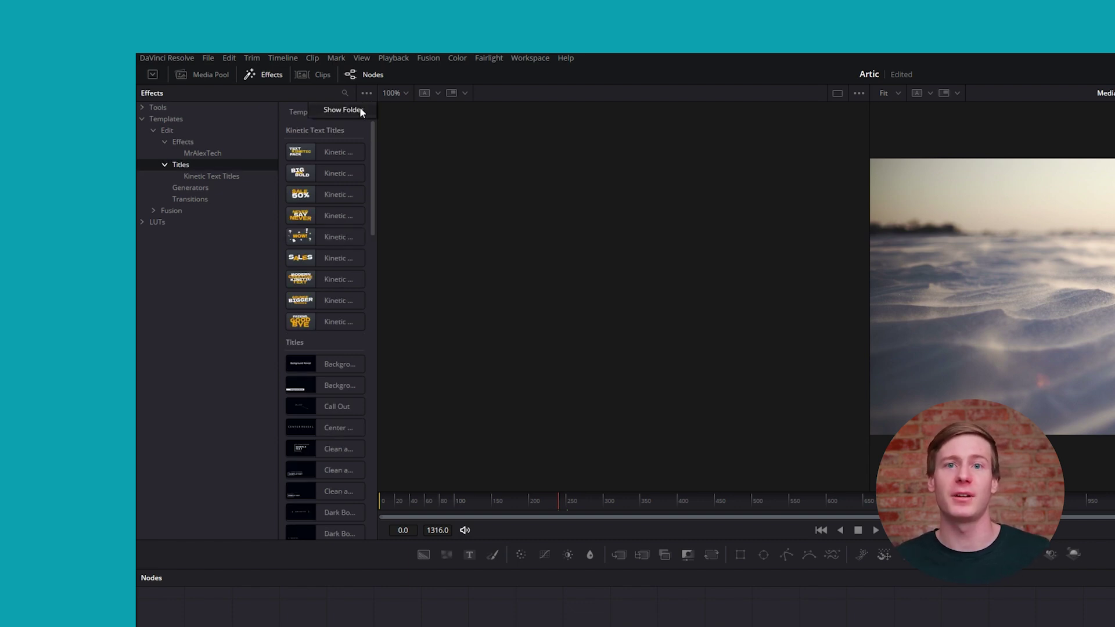
left_click(360, 110)
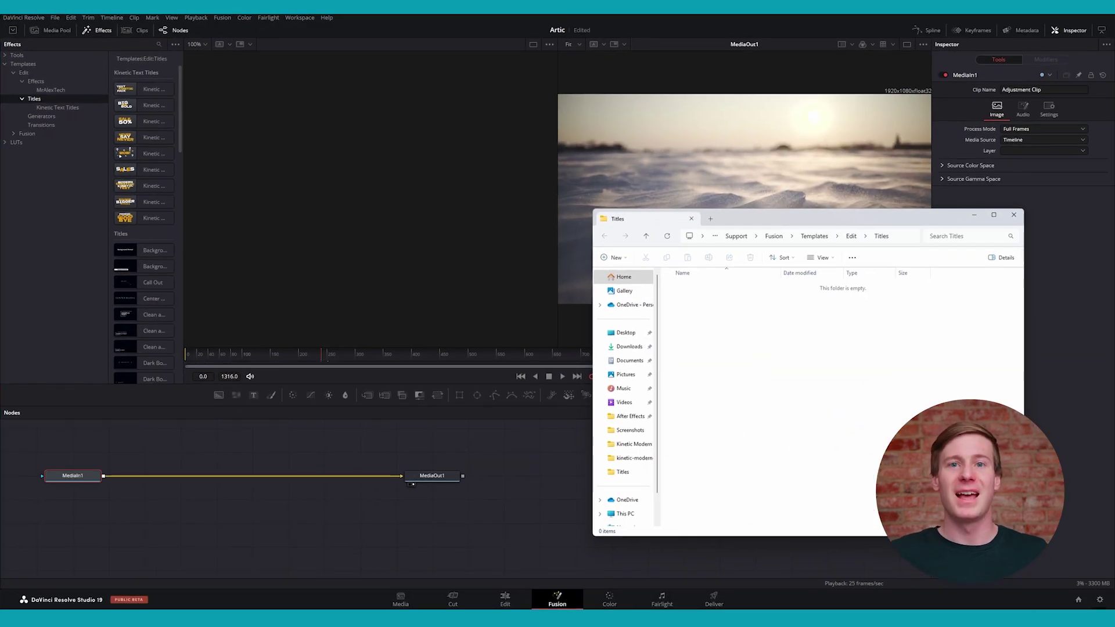
- Copy the Kinetic Modern Titles folder into the Titles templates folder, then return to Resolve
left_click(543, 575)
left_click(139, 102)
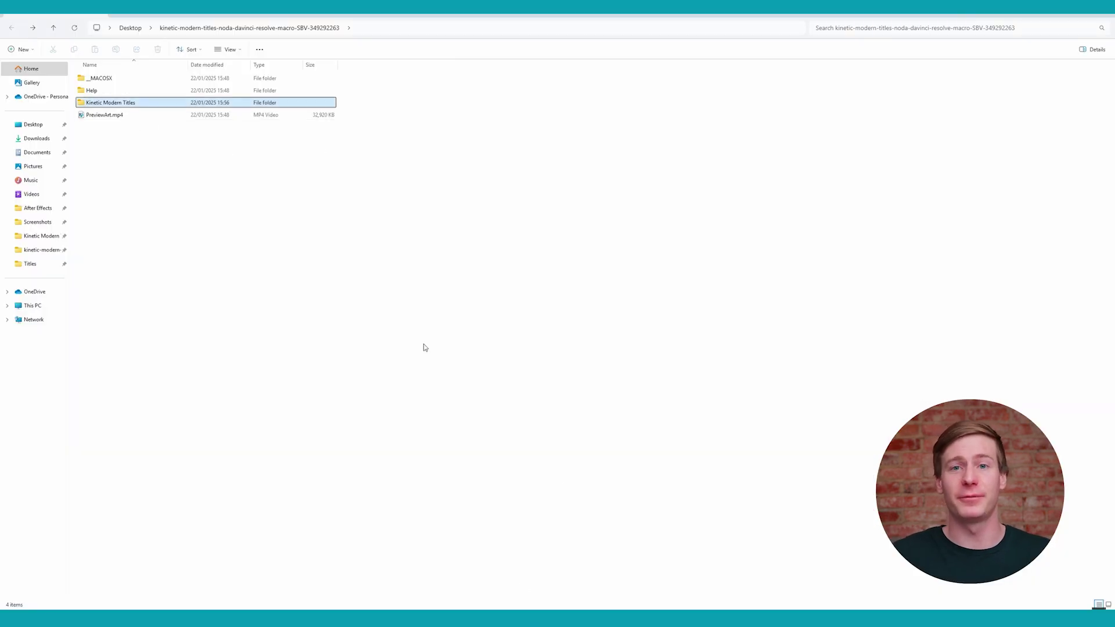
mouse_move(577, 618)
left_click(618, 581)
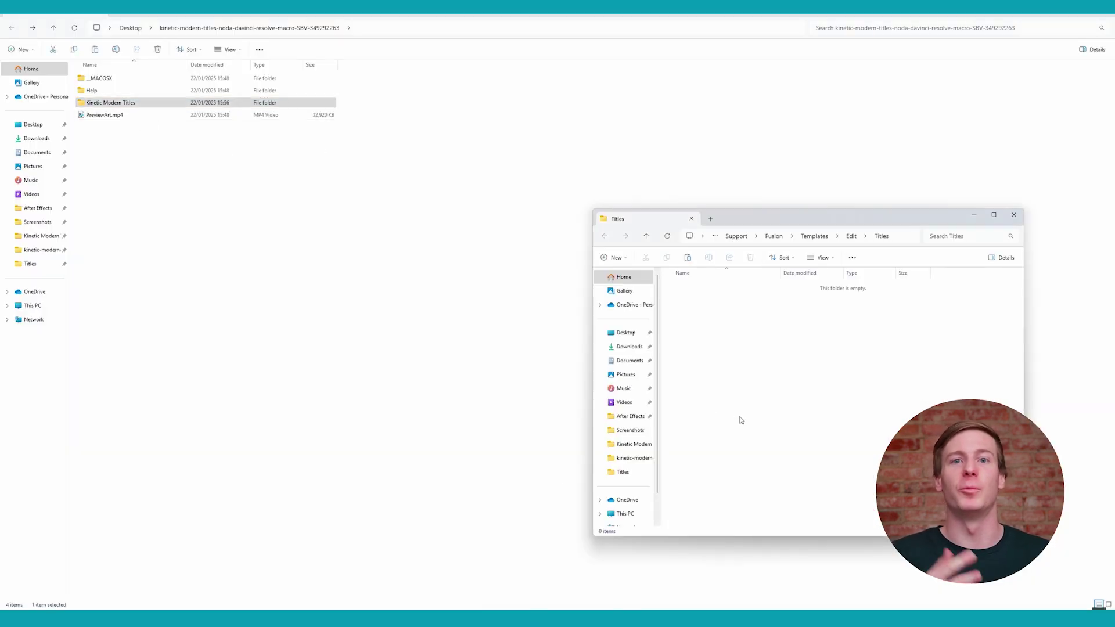
key("ctrl+v")
left_click(711, 558)
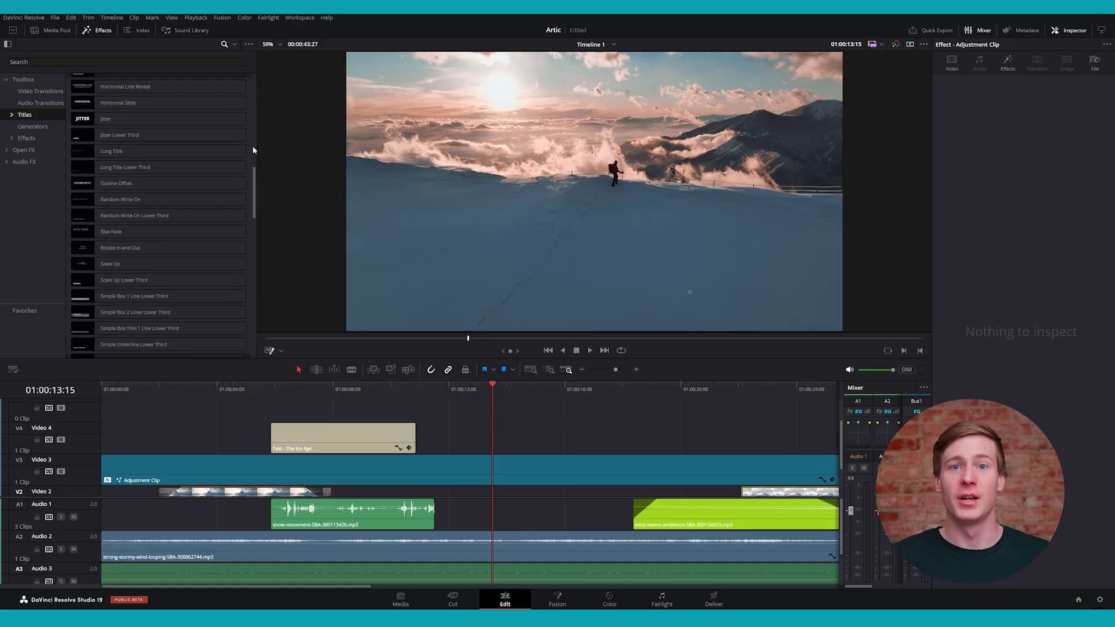
- Scroll the Effects Titles list down to reveal Kinetic Modern Title 01–12
scroll(253, 150, "down", 15)
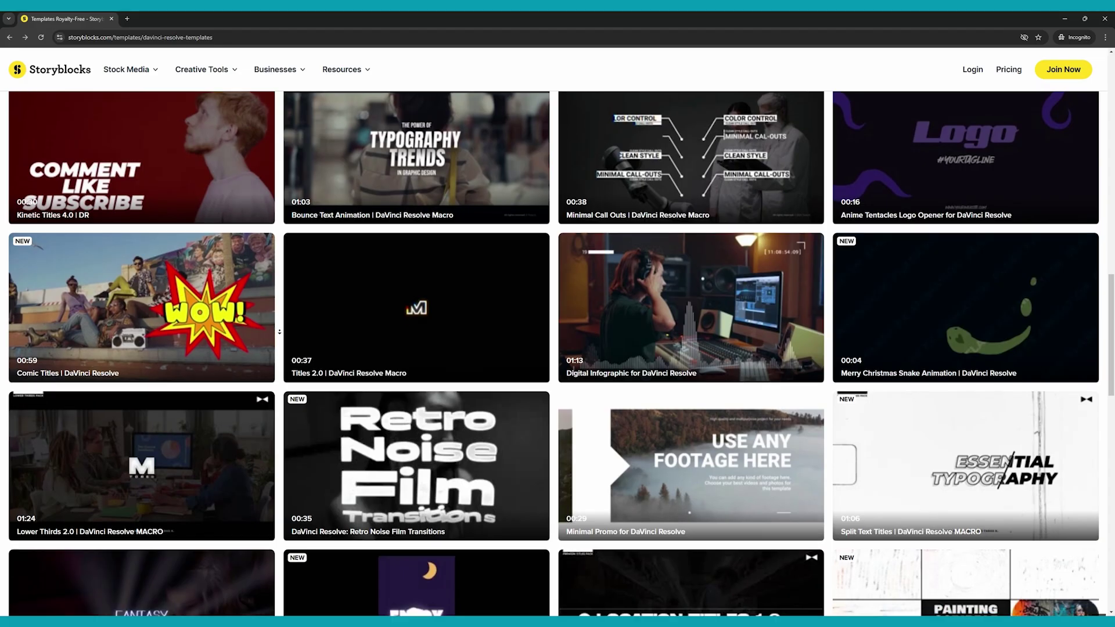
scroll(279, 329, "down", 2)
- Scroll the DaVinci Resolve templates grid and open the Location Titles 1.0 card
scroll(280, 329, "down", 3)
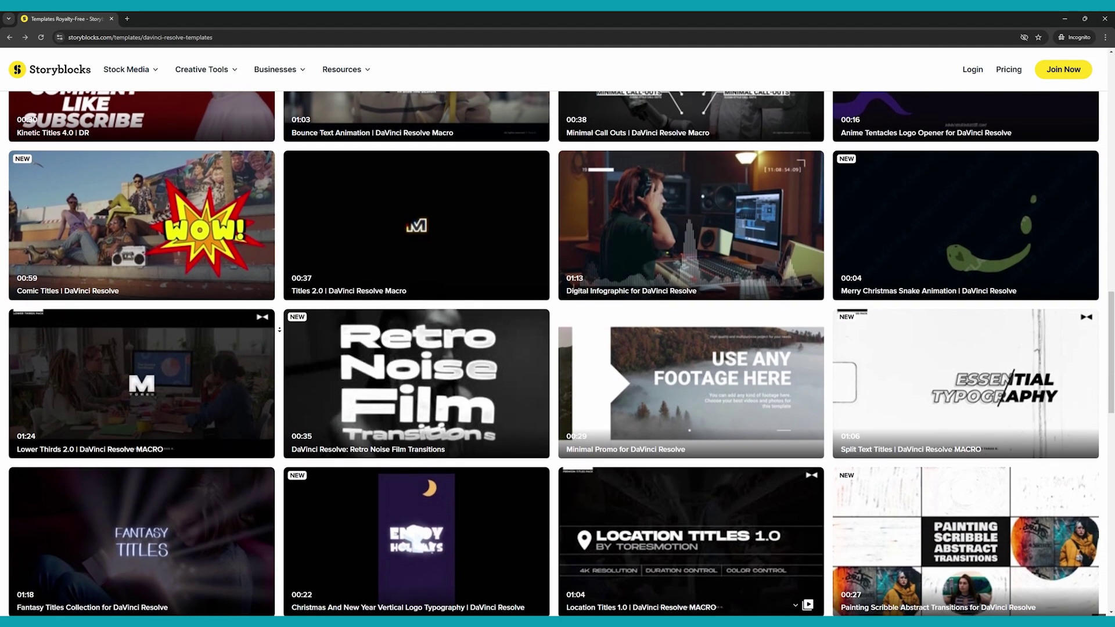
scroll(279, 329, "down", 1)
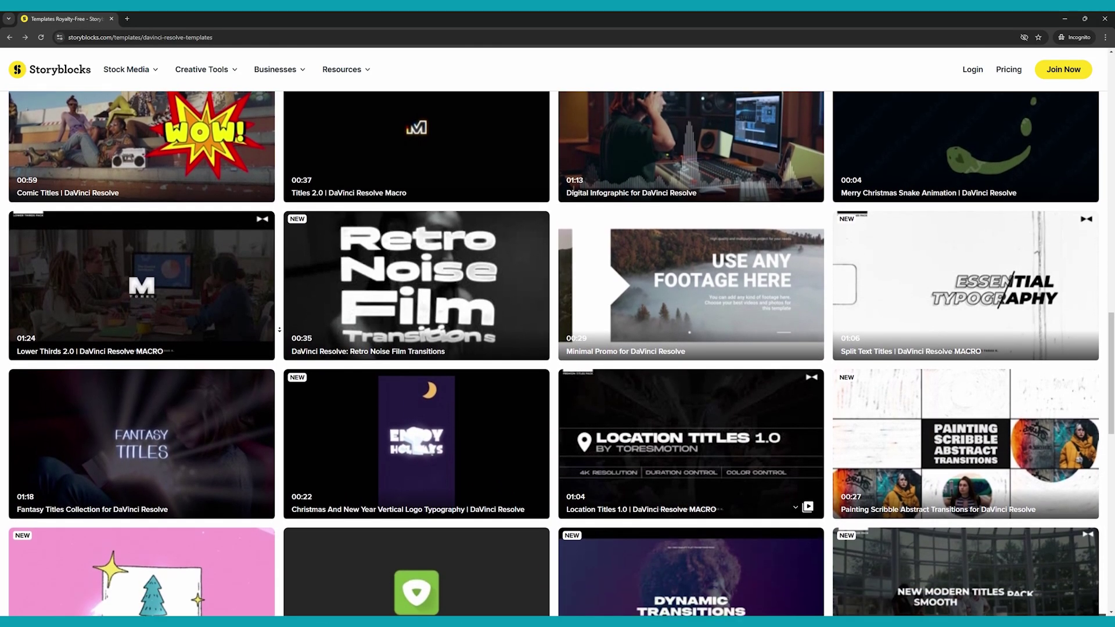
left_click(614, 395)
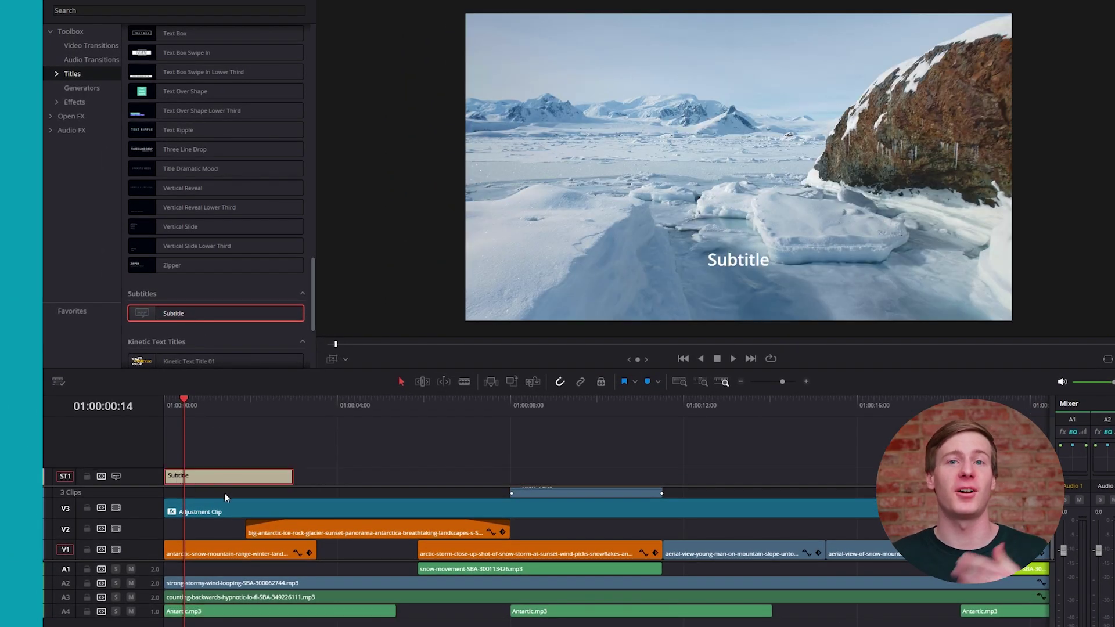
- Make the ST1 subtitle track taller and play back the opening 'Subtitle' caption
left_click_drag(187, 405, 205, 407)
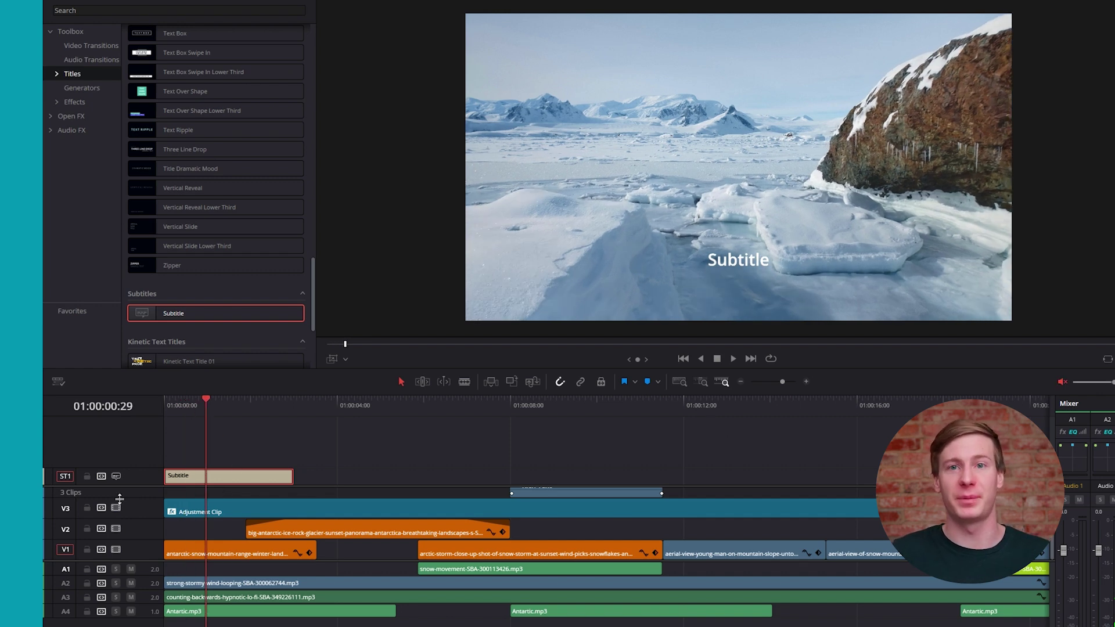
key("space")
left_click(190, 405)
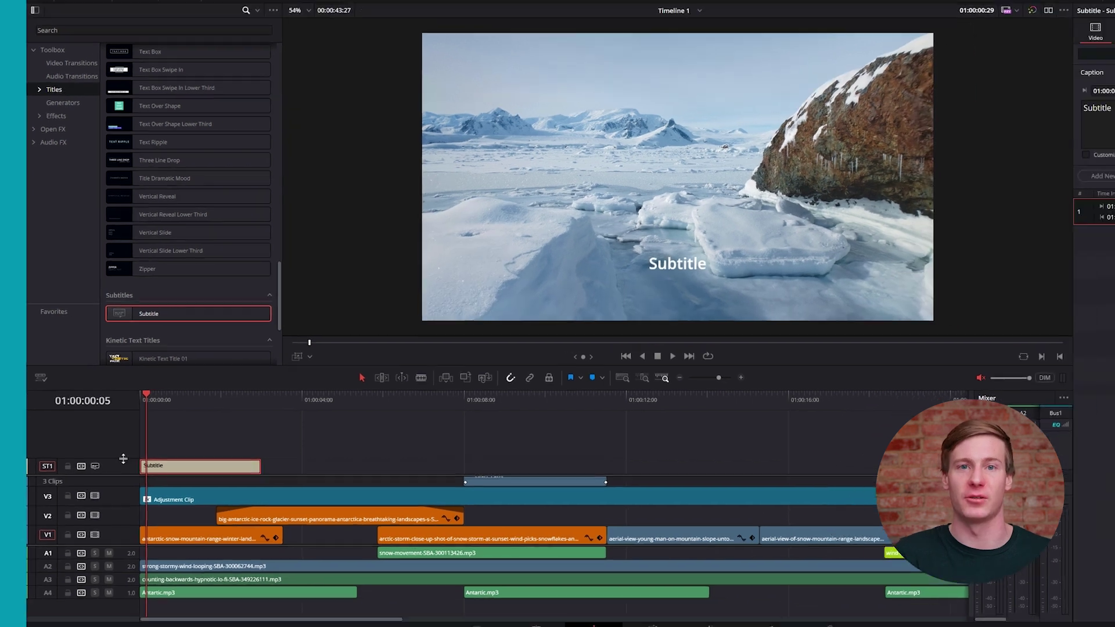
left_click_drag(138, 468, 146, 448)
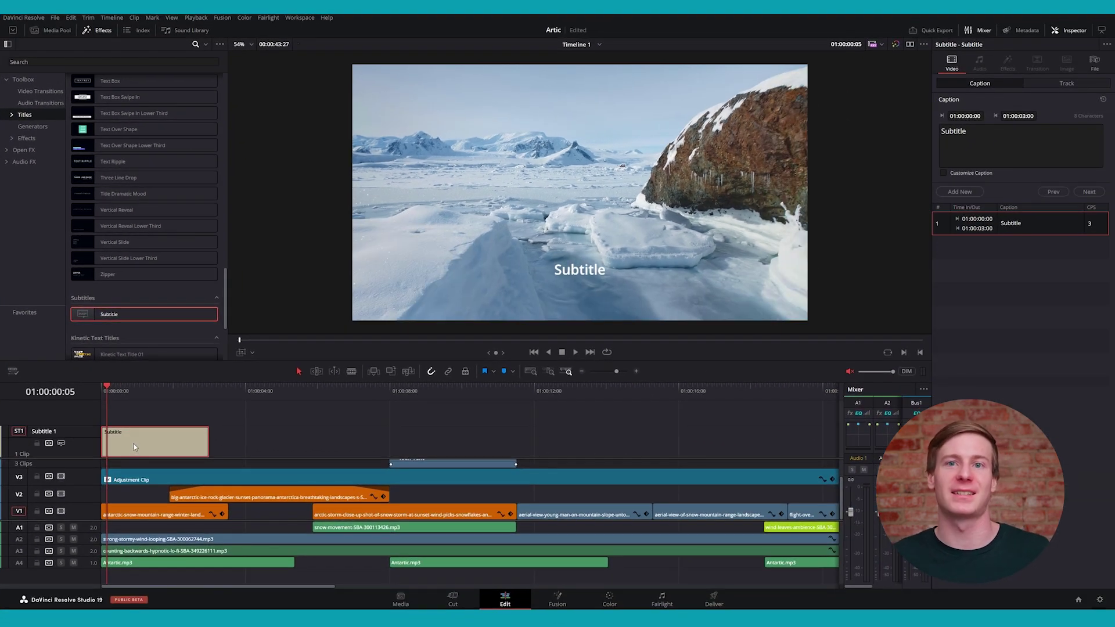
key("space")
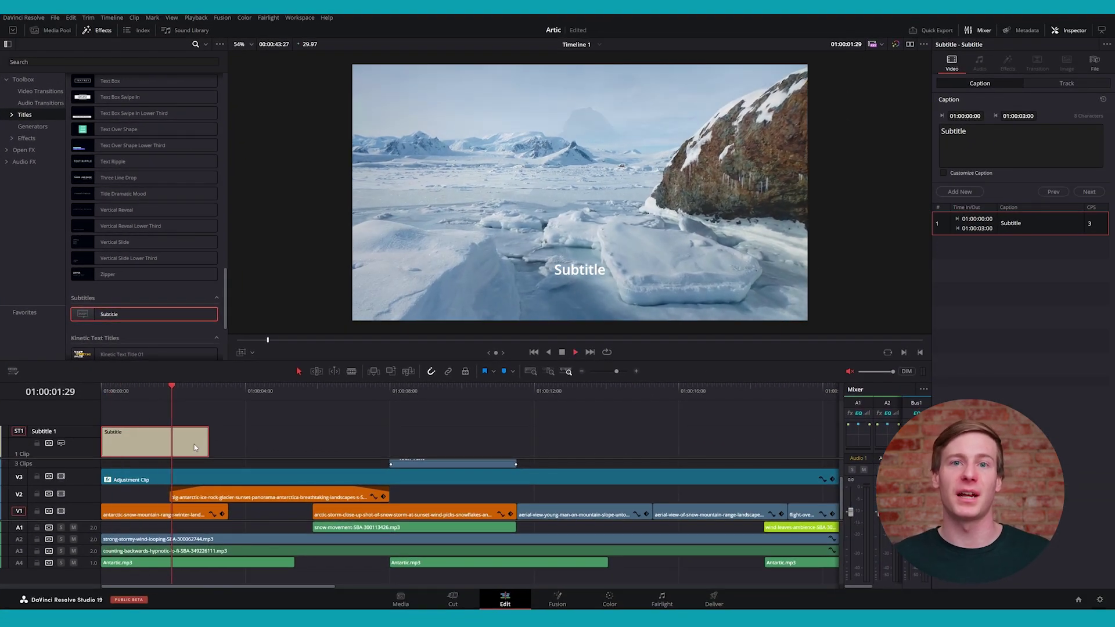
key("space")
left_click_drag(179, 385, 165, 389)
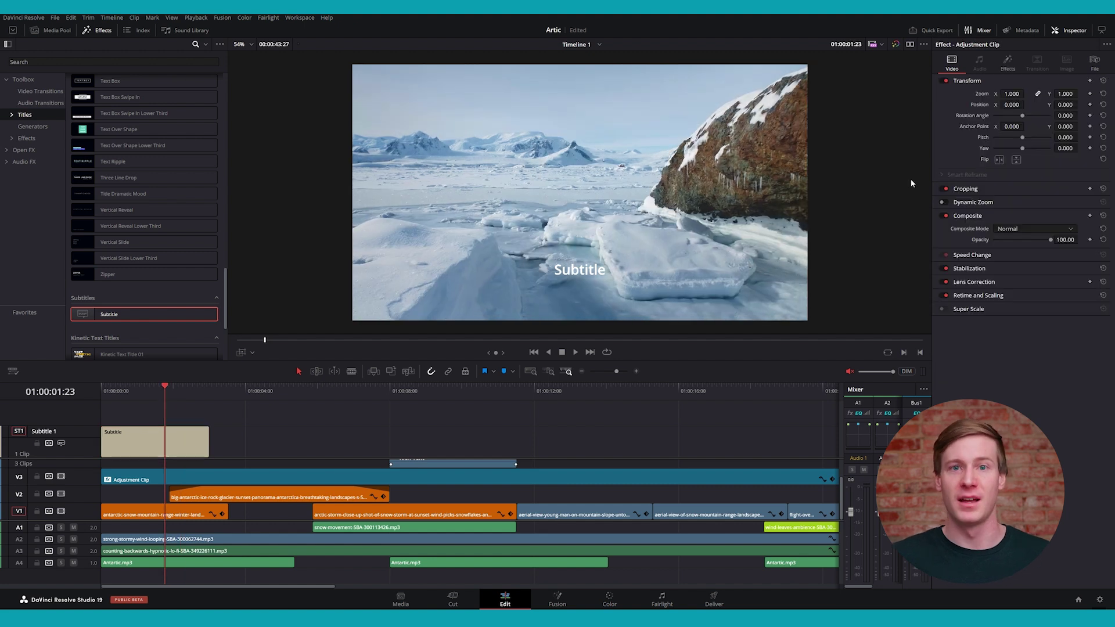
- Paste the freshwater sentence into the first caption and add a shortened second caption 'locked away in'
left_click(139, 444)
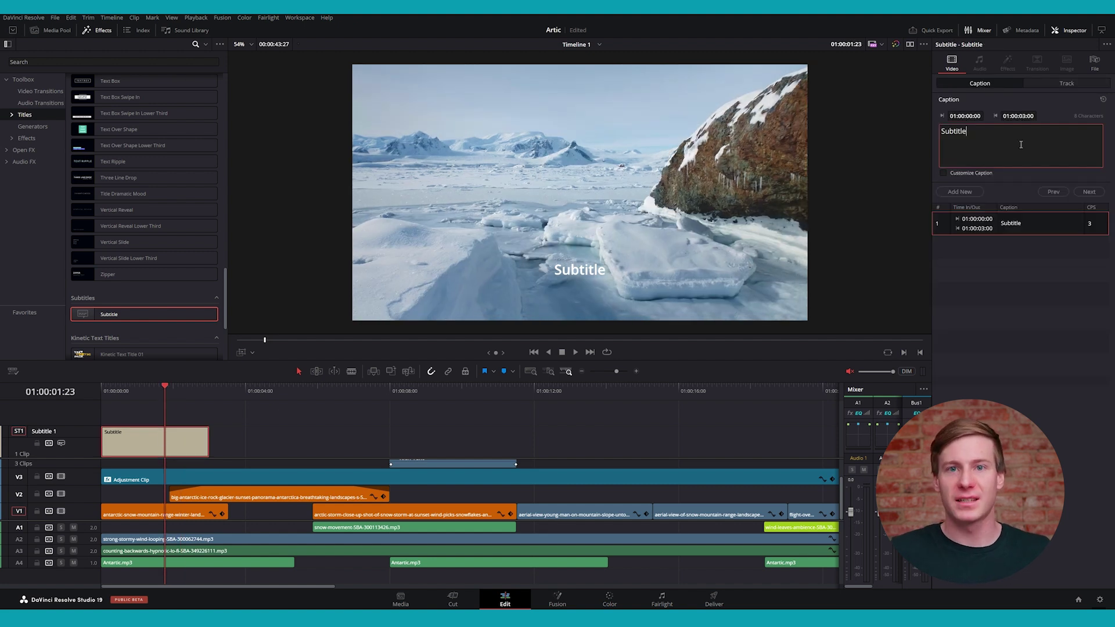
key("ctrl+a")
type("Antarctica holds 60% of the world's freshwater")
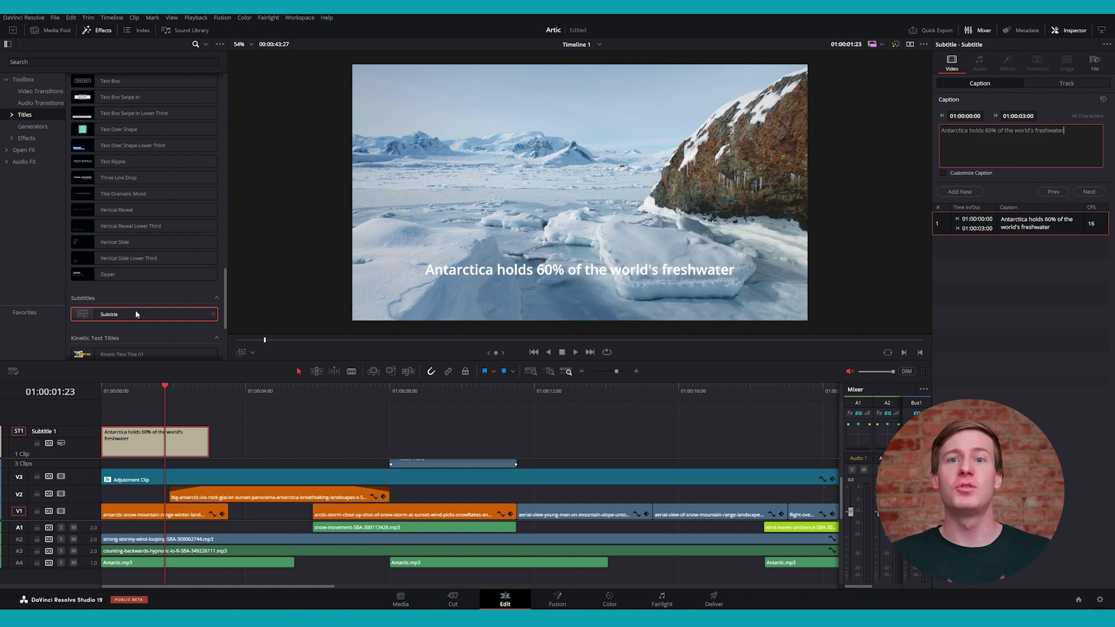
left_click_drag(107, 315, 191, 458)
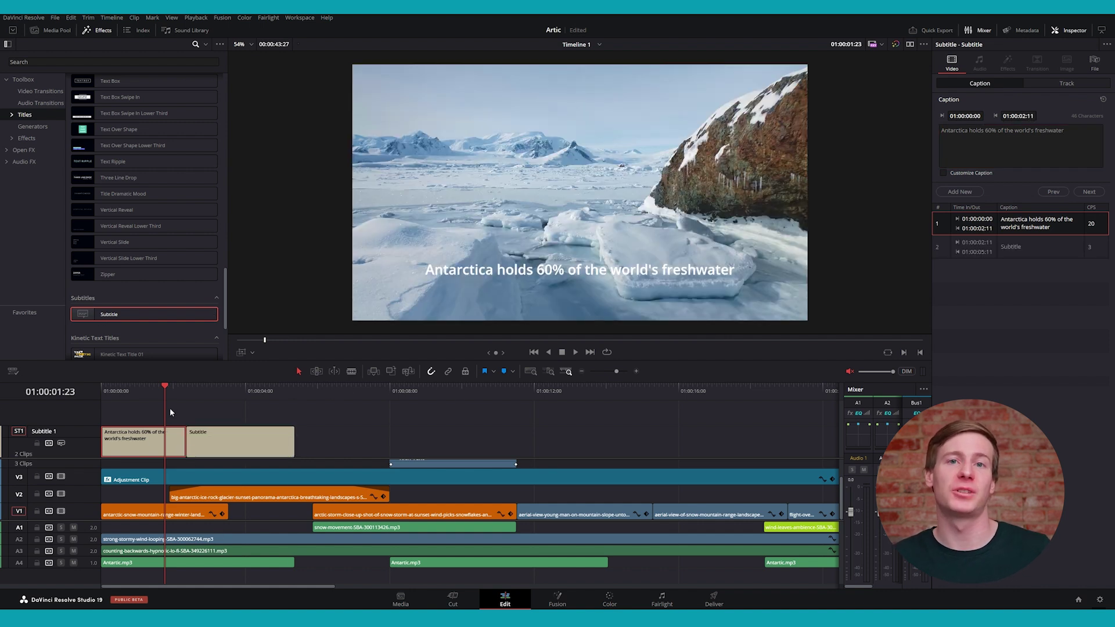
left_click(200, 447)
key("ctrl+z")
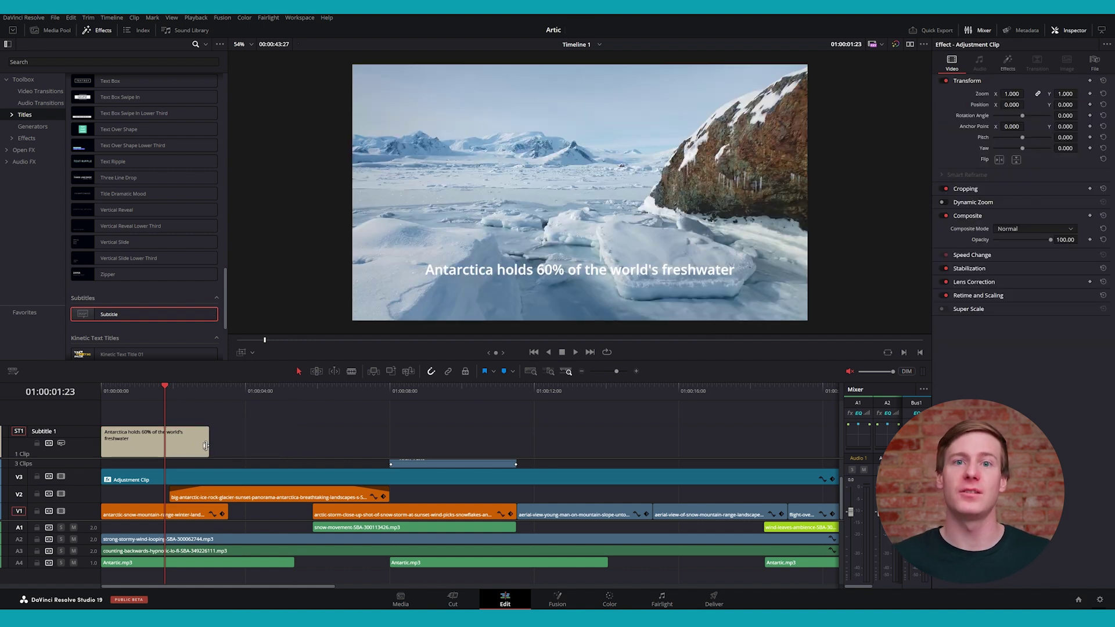
left_click(190, 447)
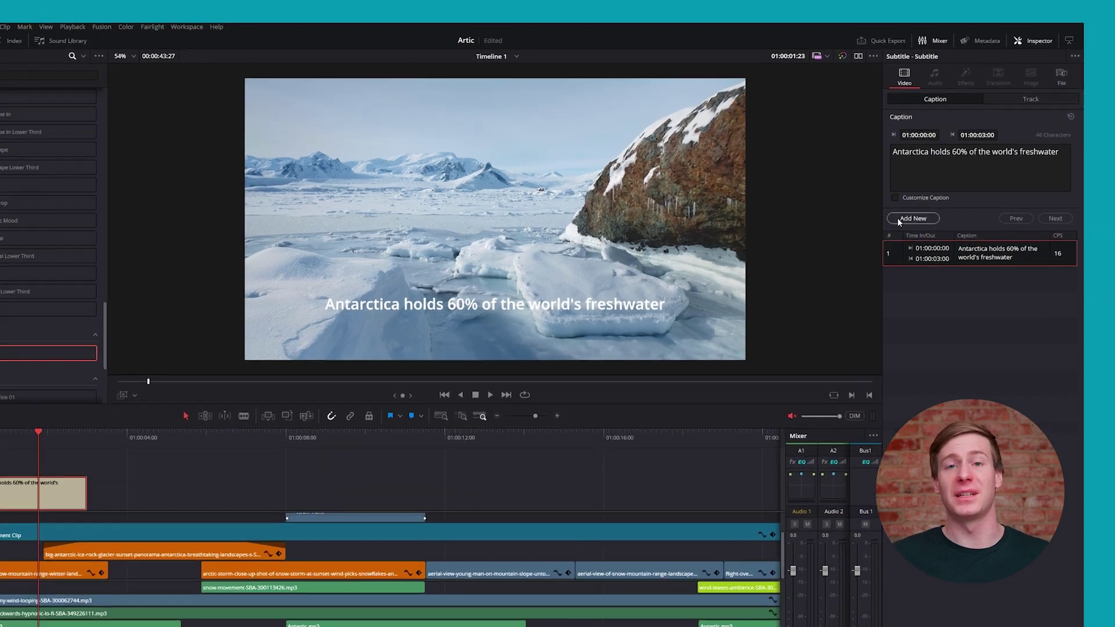
left_click(899, 218)
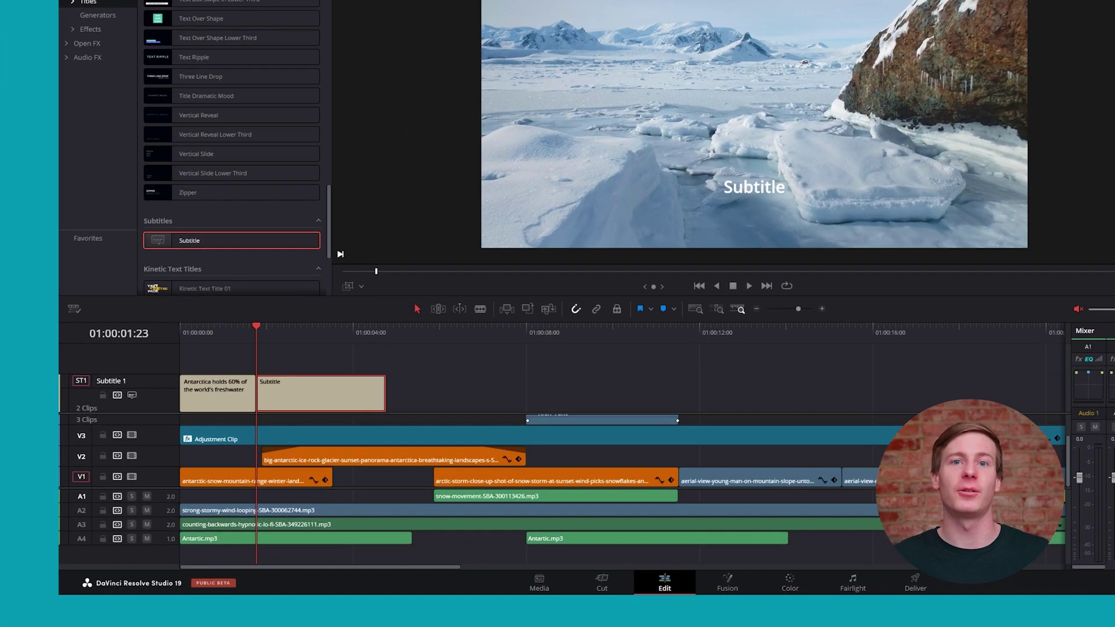
type("locked away in freshwater")
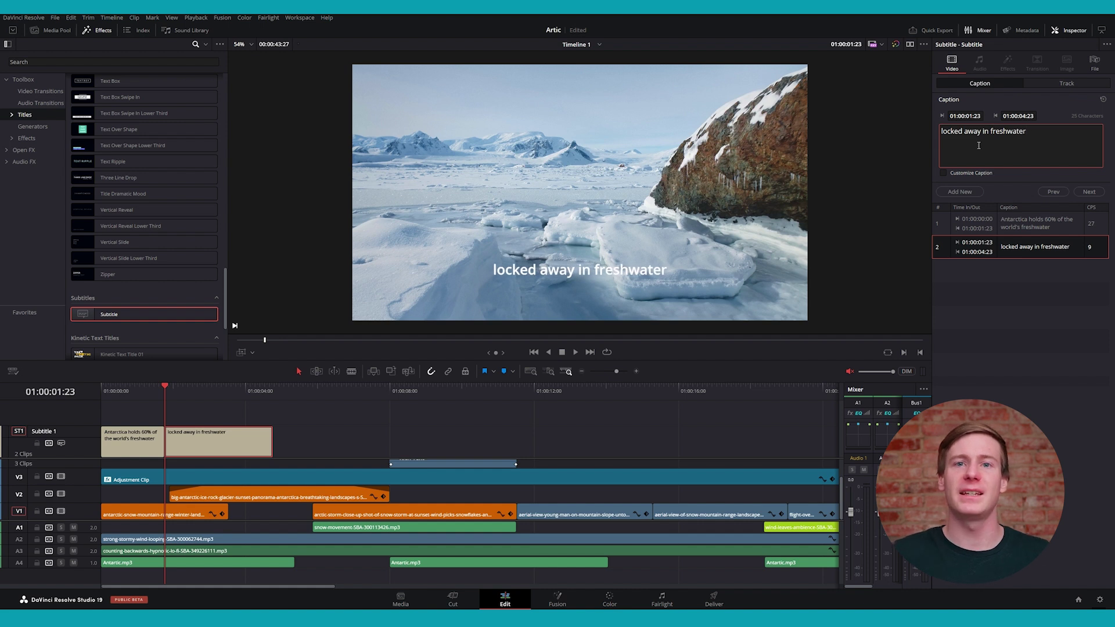
left_click_drag(266, 442, 249, 441)
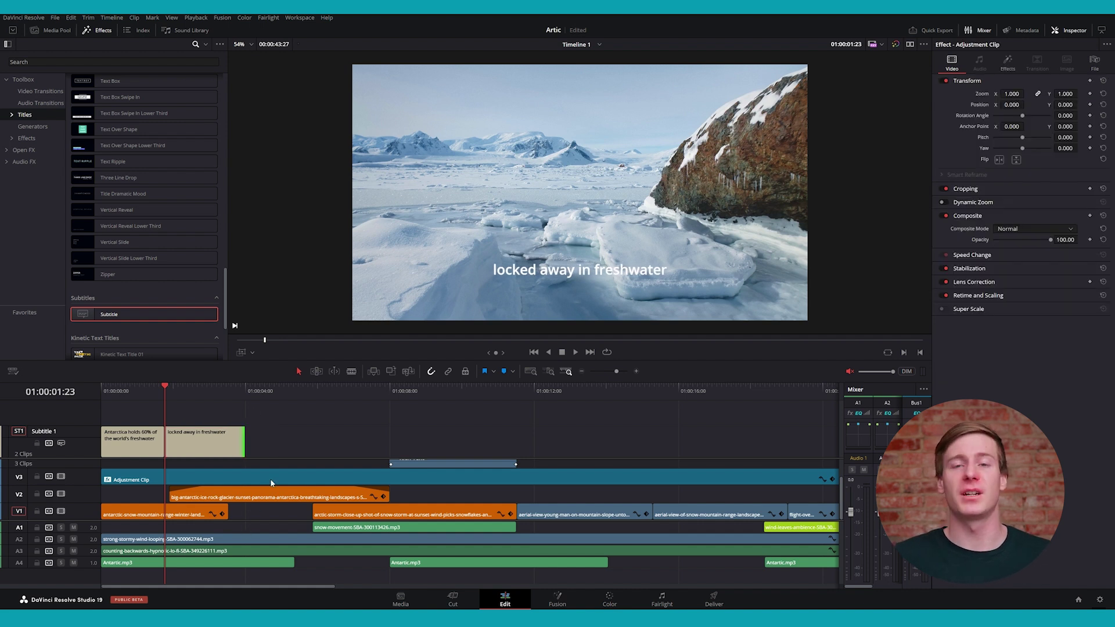
- Save the project, then delete both caption clips so the subtitle track is empty
key("ctrl+s")
left_click_drag(249, 427, 98, 421)
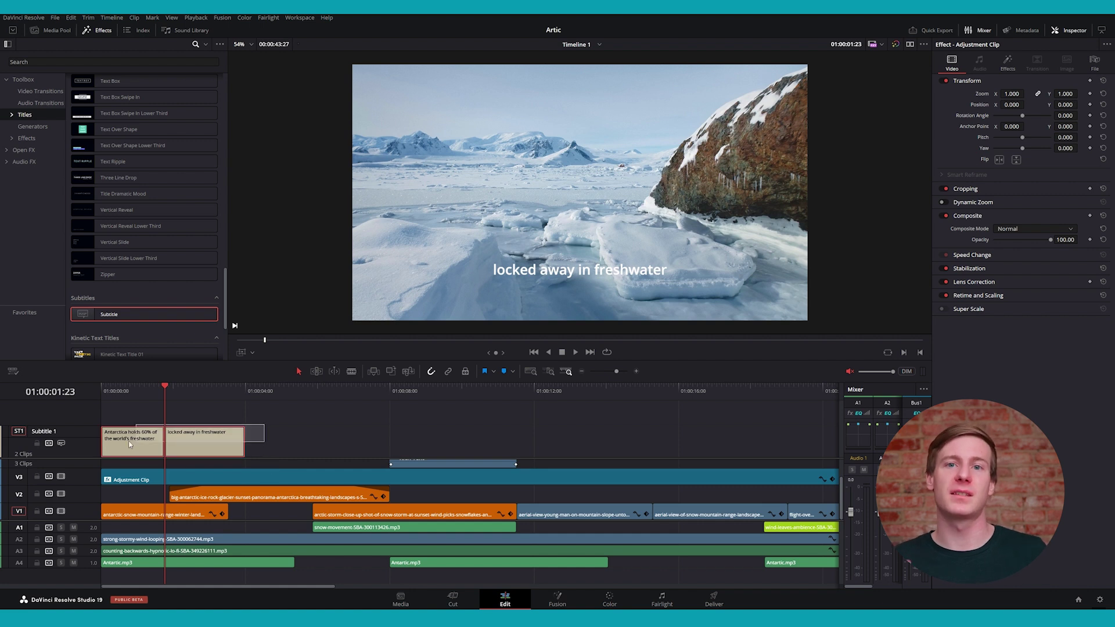
key("Delete")
key("Home")
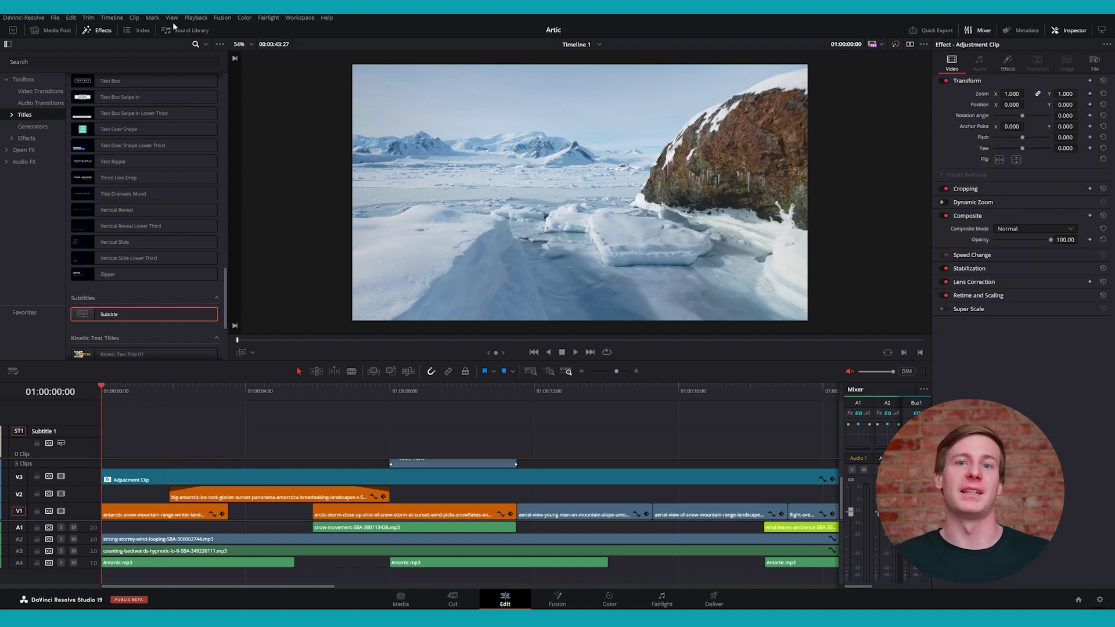
left_click(111, 17)
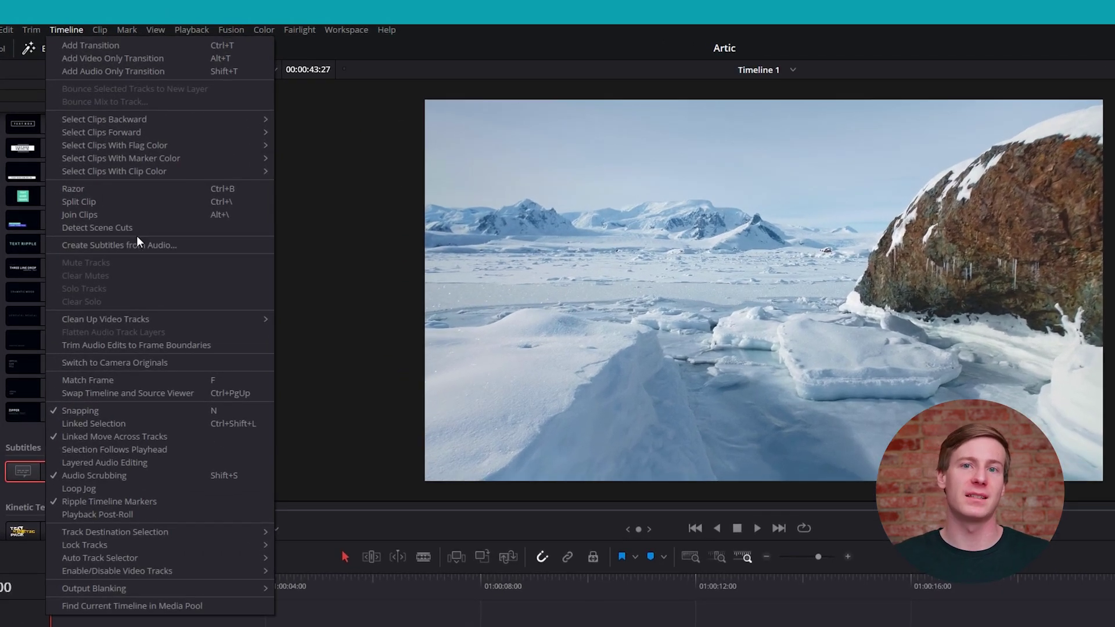
- Create subtitles from the narration audio and scrub through the nine captions, including the whales one
left_click(137, 240)
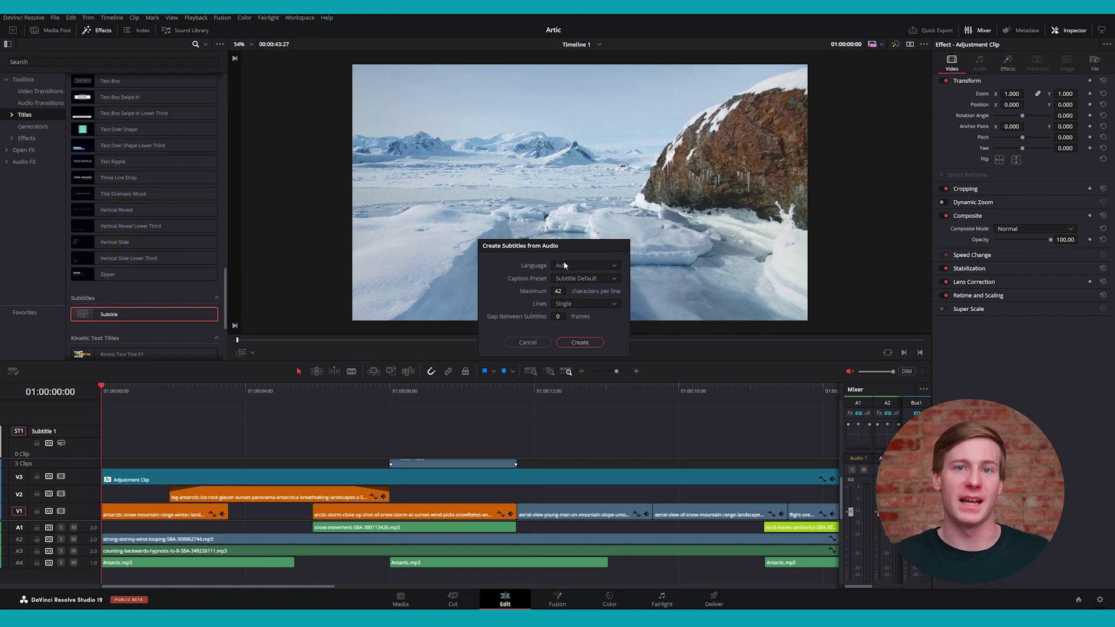
left_click(579, 343)
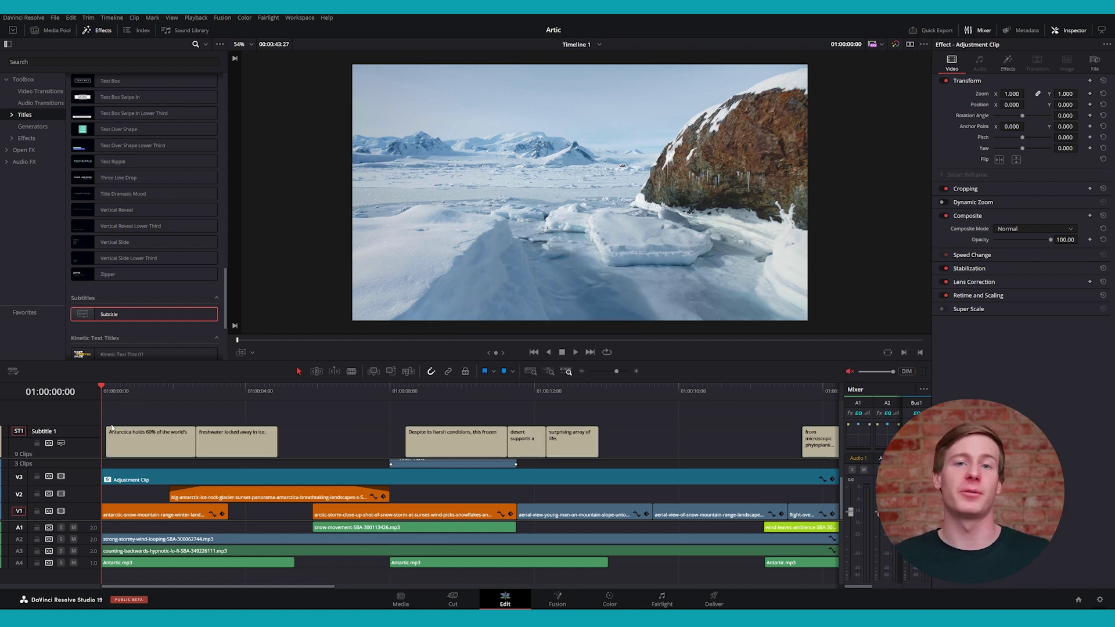
left_click_drag(135, 393, 237, 400)
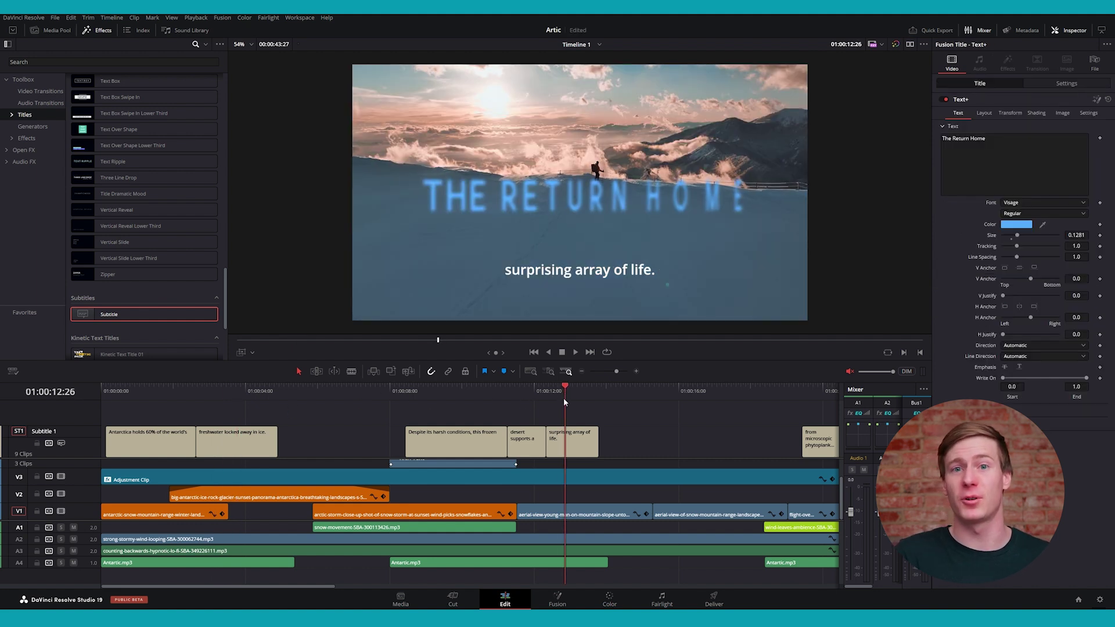
left_click(815, 396)
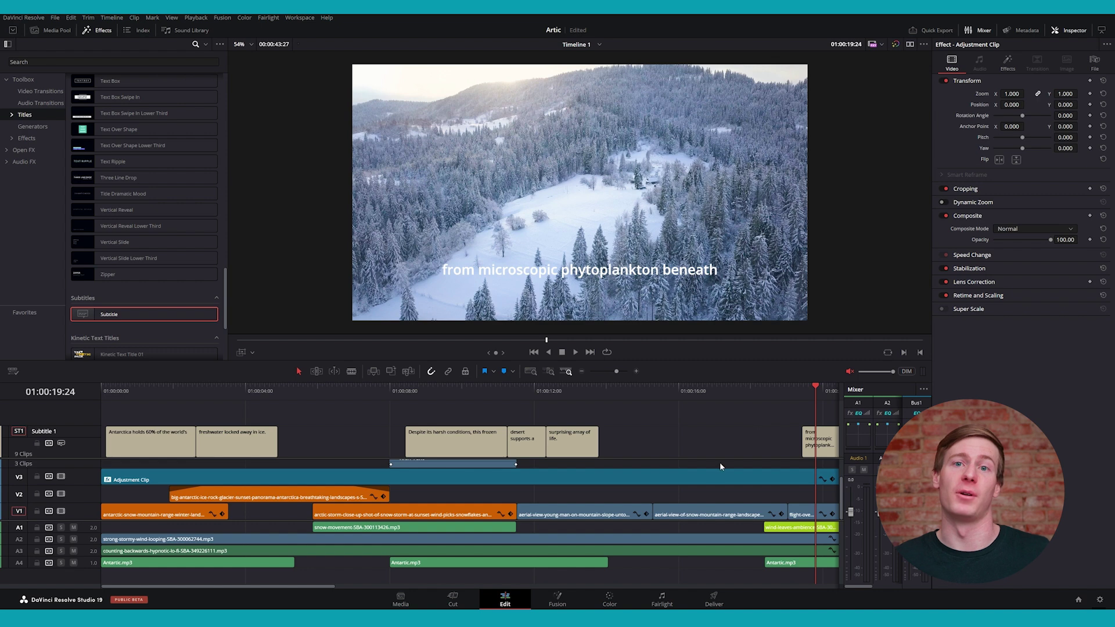
scroll(679, 453, "right", 5)
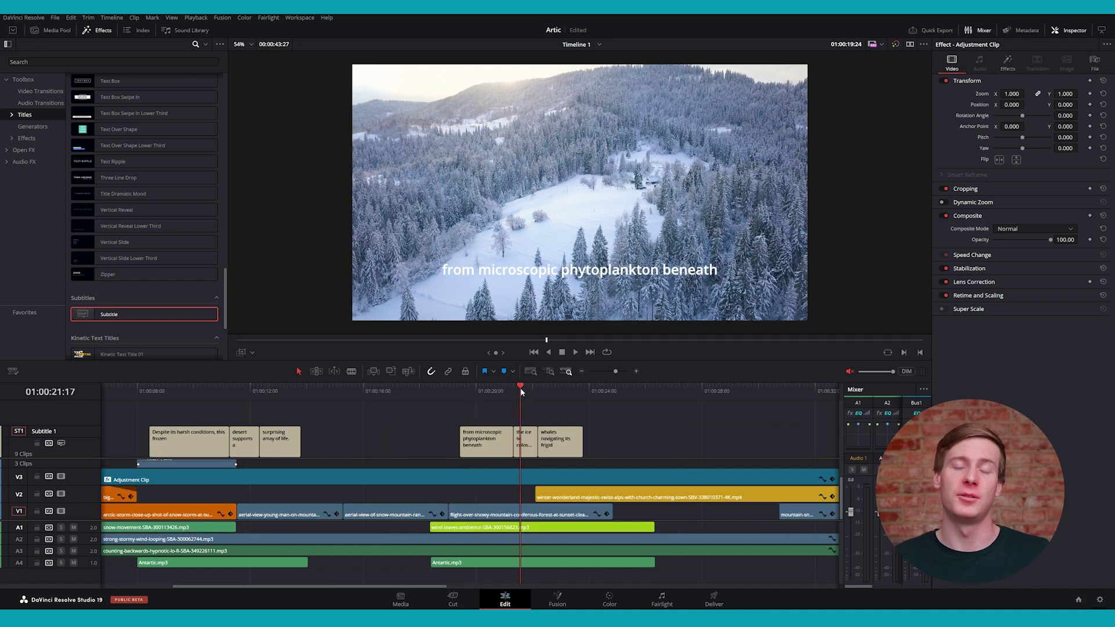
left_click(555, 392)
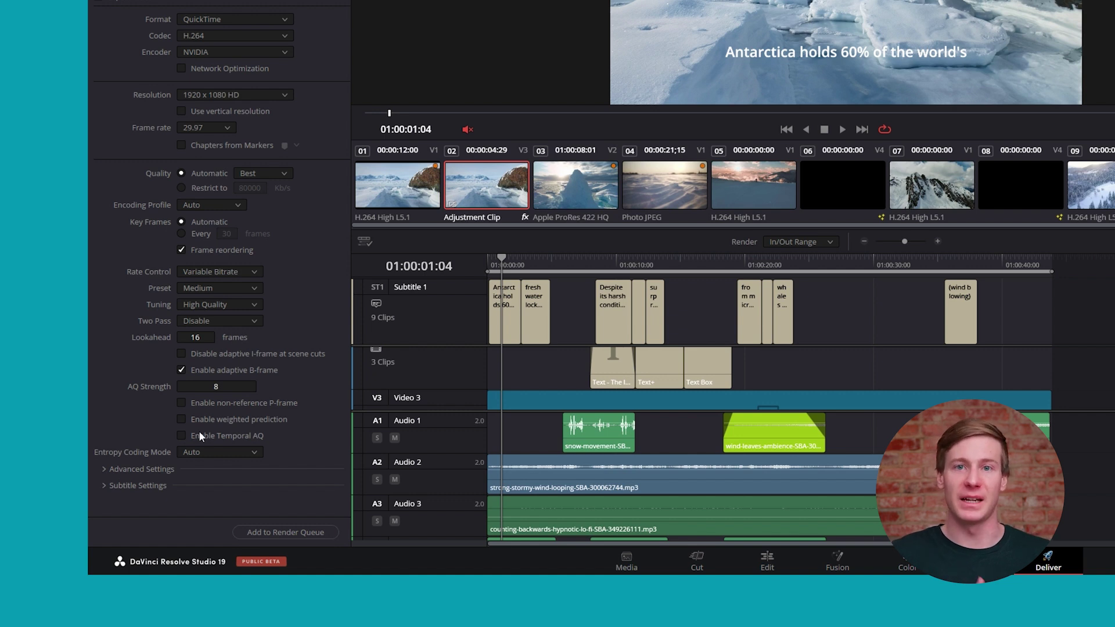
- Enable Export Subtitle as a separate SRT file and include the Subtitle 1 track
left_click(105, 487)
scroll(113, 400, "down", 3)
left_click(122, 407)
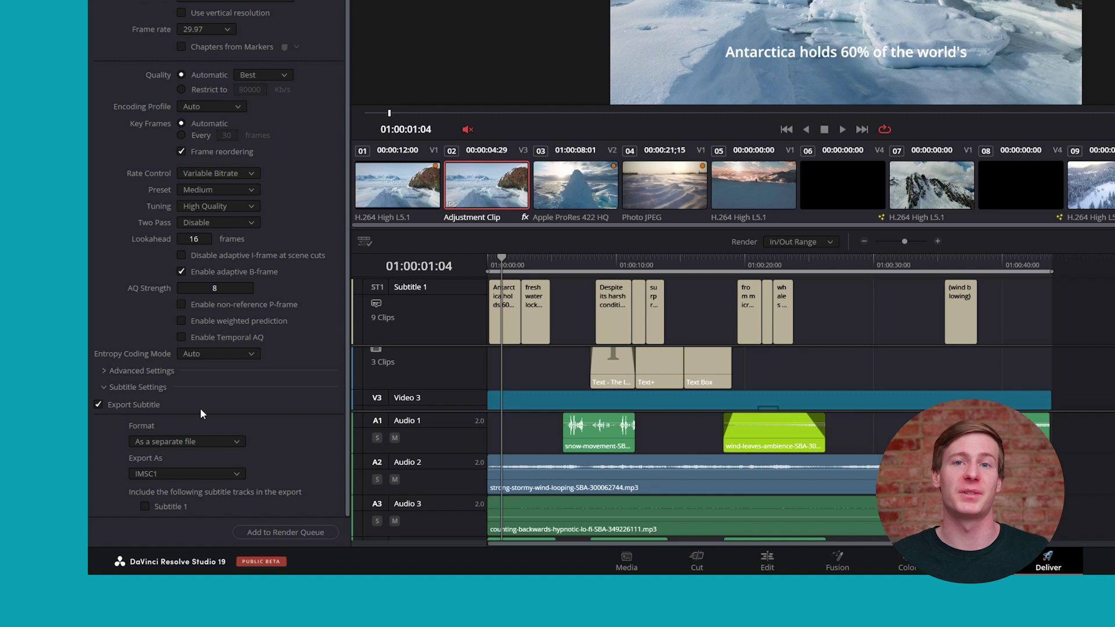
left_click(232, 443)
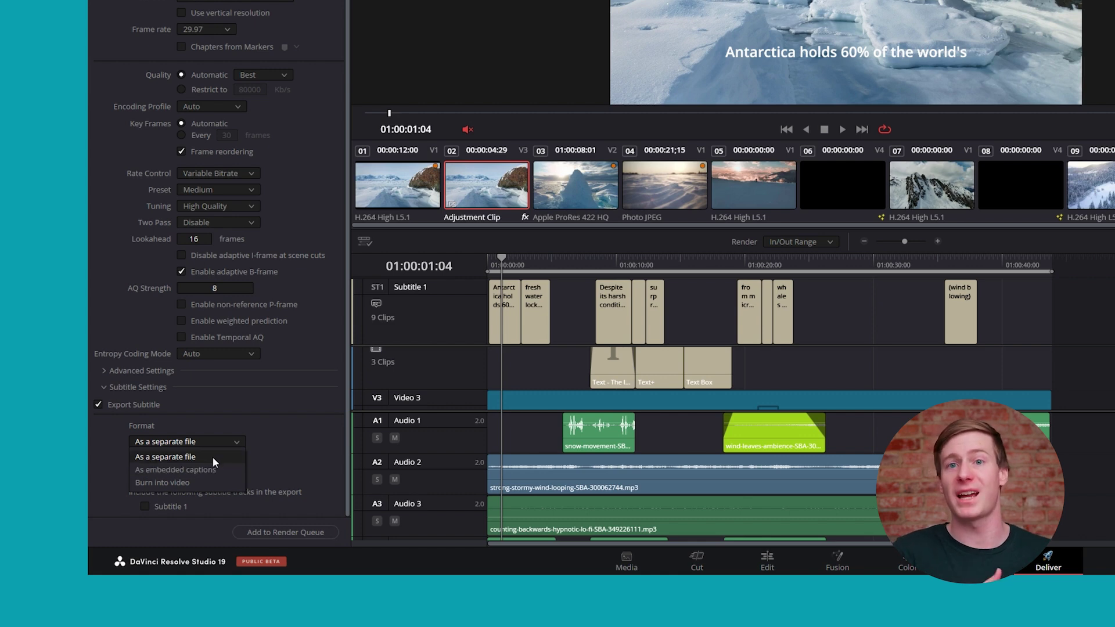
left_click(211, 456)
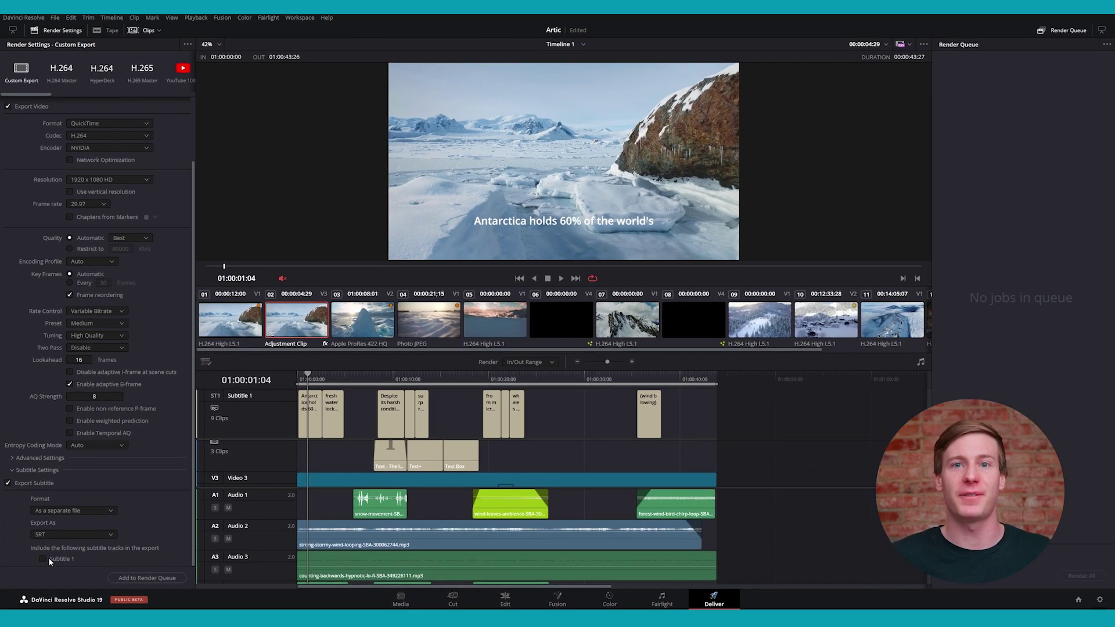
left_click(47, 557)
- Add the render job to the render queue
left_click(147, 578)
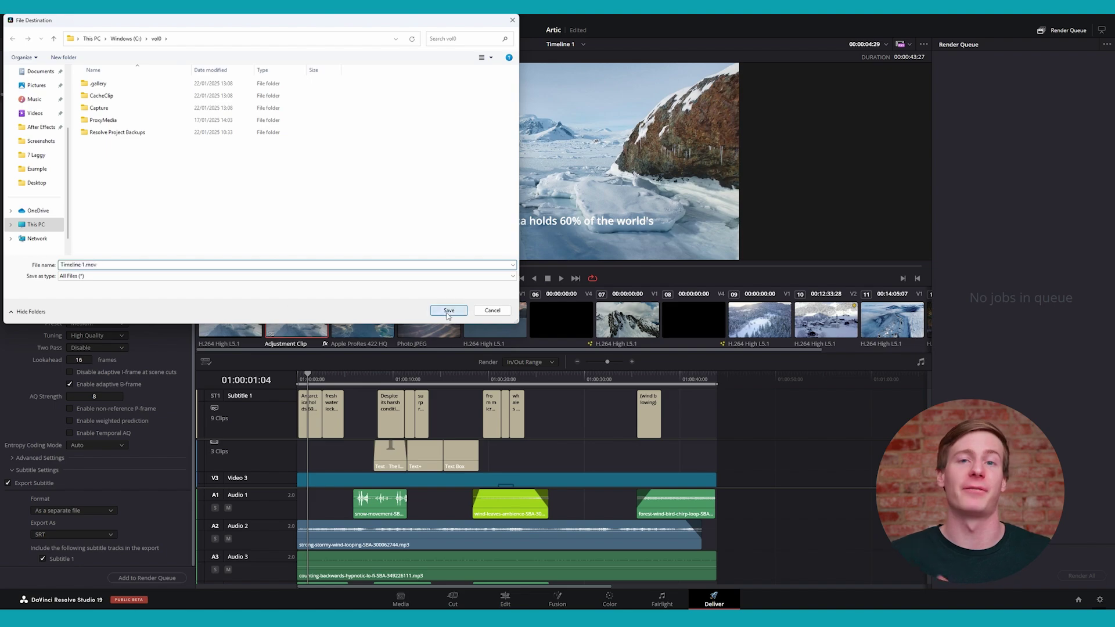